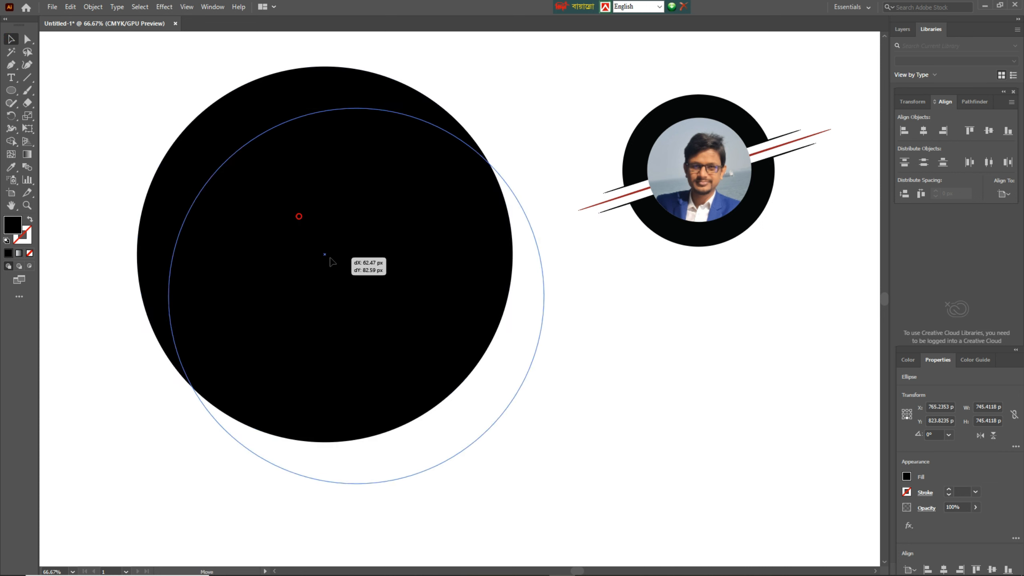
Paste a copy of the black circle in front of it and scale the copy from its centre to about 534 px
left_click(71, 8)
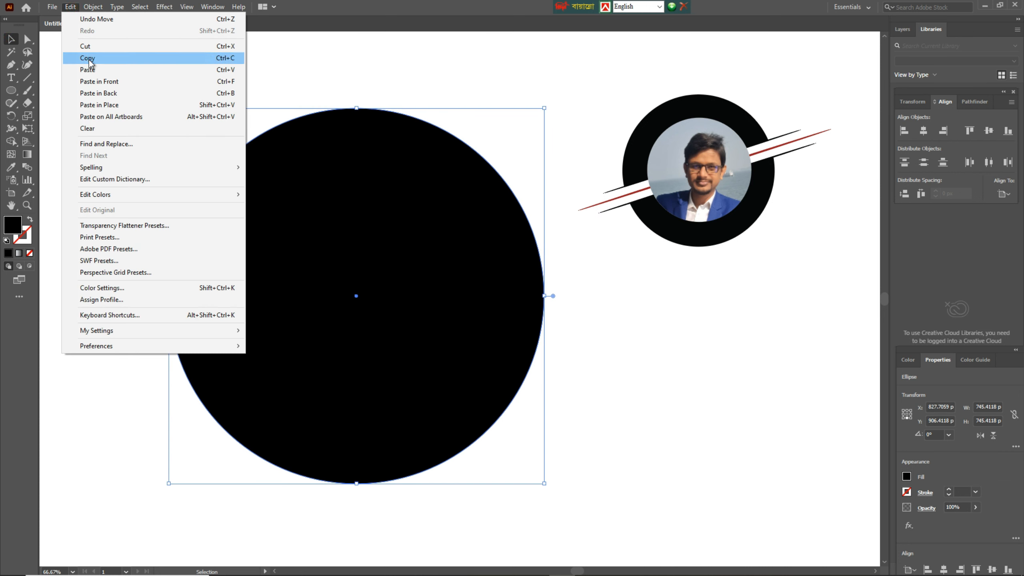
left_click(89, 59)
left_click(70, 7)
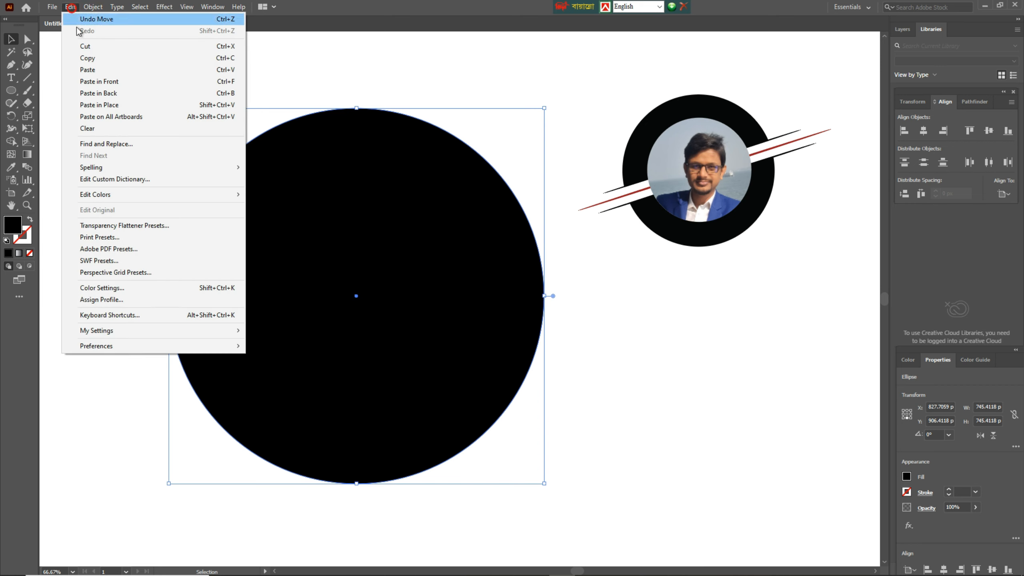
left_click(96, 81)
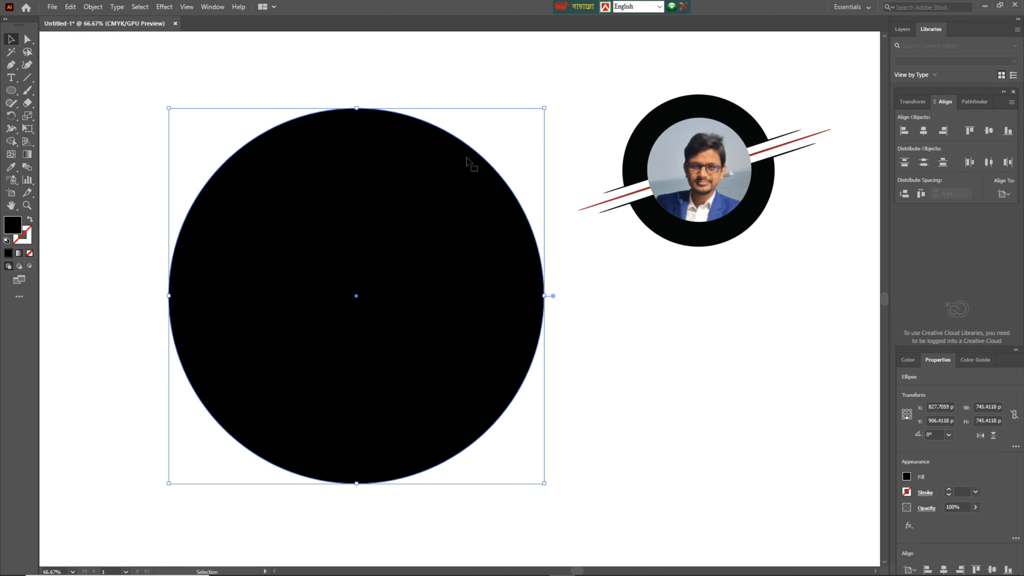
left_click_drag(545, 110, 506, 160)
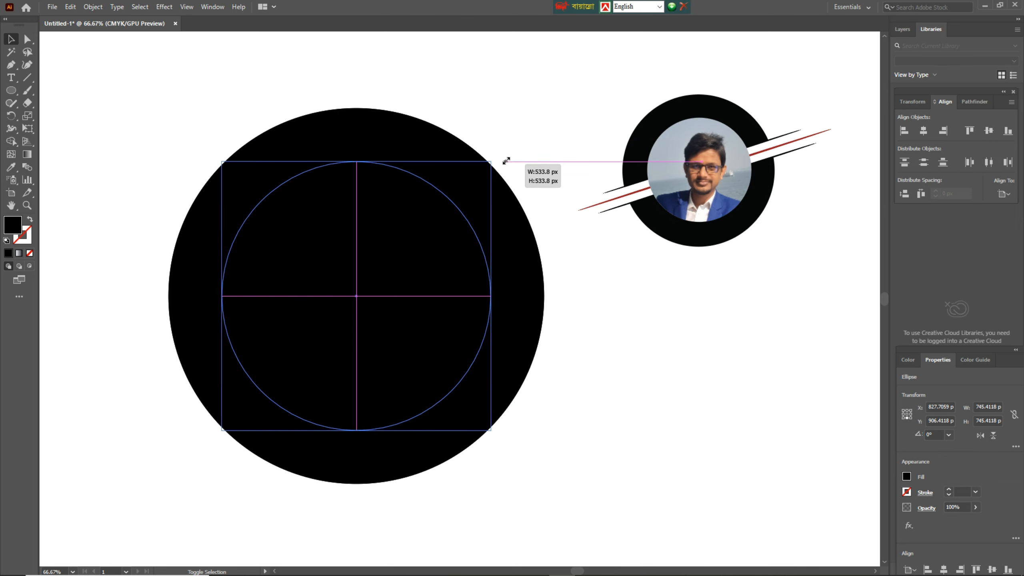
left_click_drag(507, 160, 505, 161)
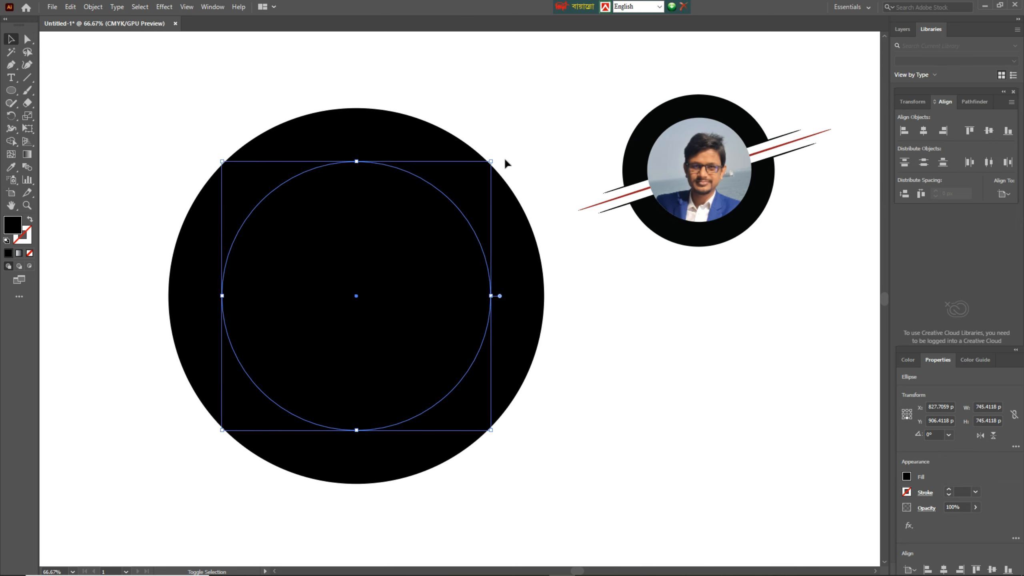
Move the reference photo badge farther away from the large black circle
left_click_drag(132, 89, 581, 470)
left_click(581, 524)
left_click_drag(692, 149, 779, 200)
Cut the inner circle out of the large black circle with Shape Builder to form a ring
left_click_drag(126, 103, 554, 487)
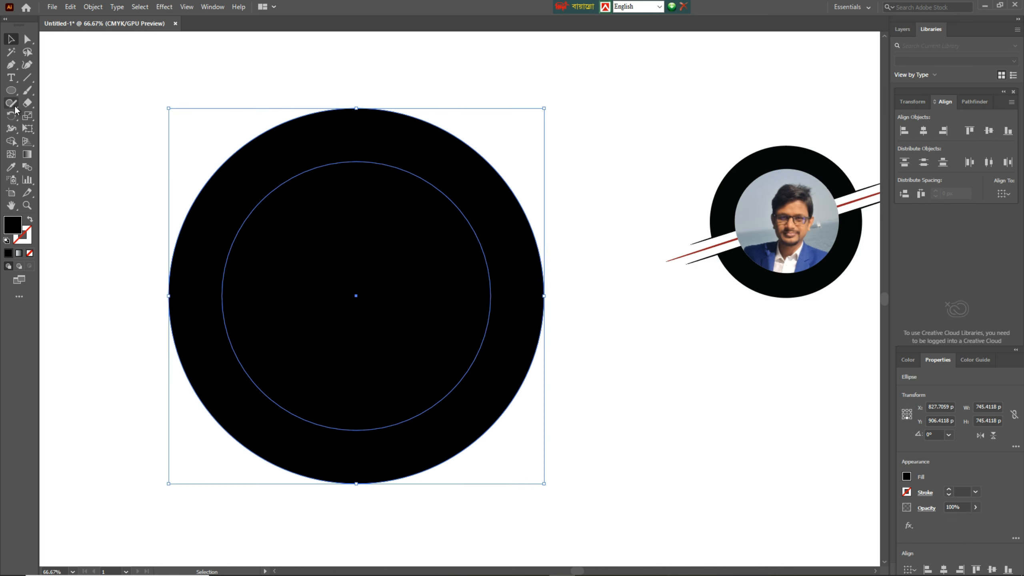
left_click(11, 141)
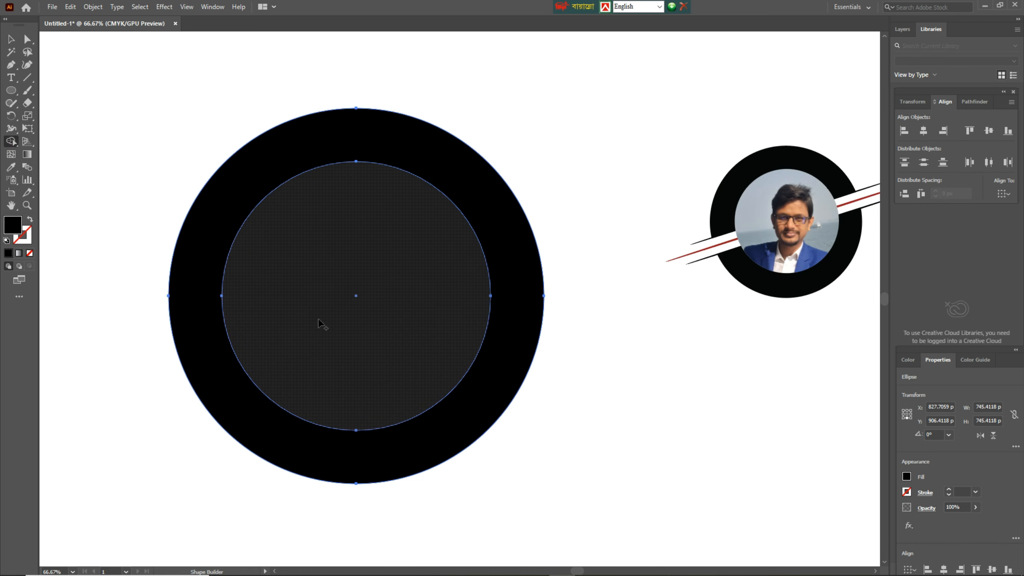
left_click(318, 321, "alt")
left_click(599, 335)
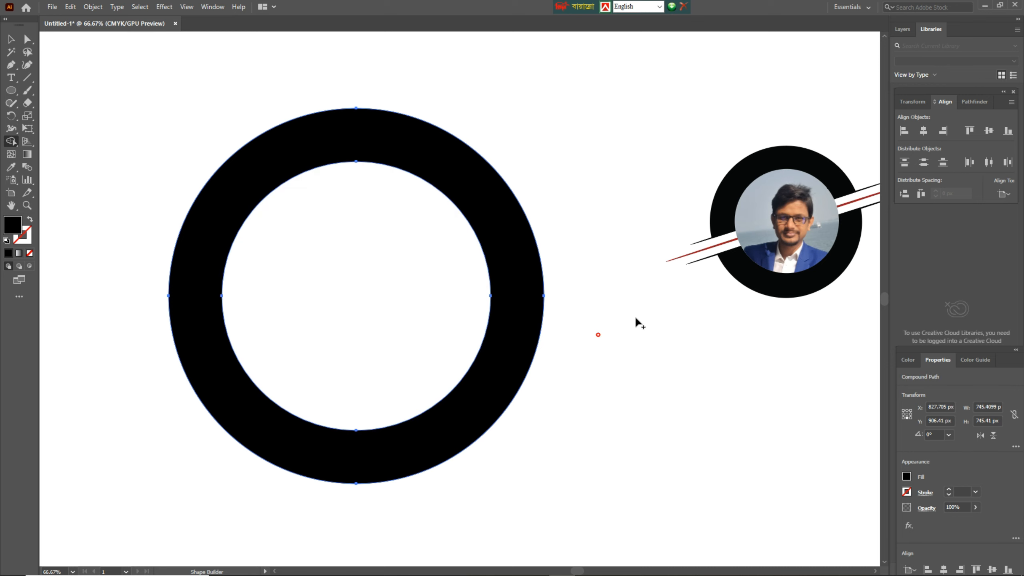
Move the reference photo badge about 87 px left and 128 px up, and deselect it
left_click(11, 39)
left_click(775, 220)
left_click_drag(774, 220, 732, 155)
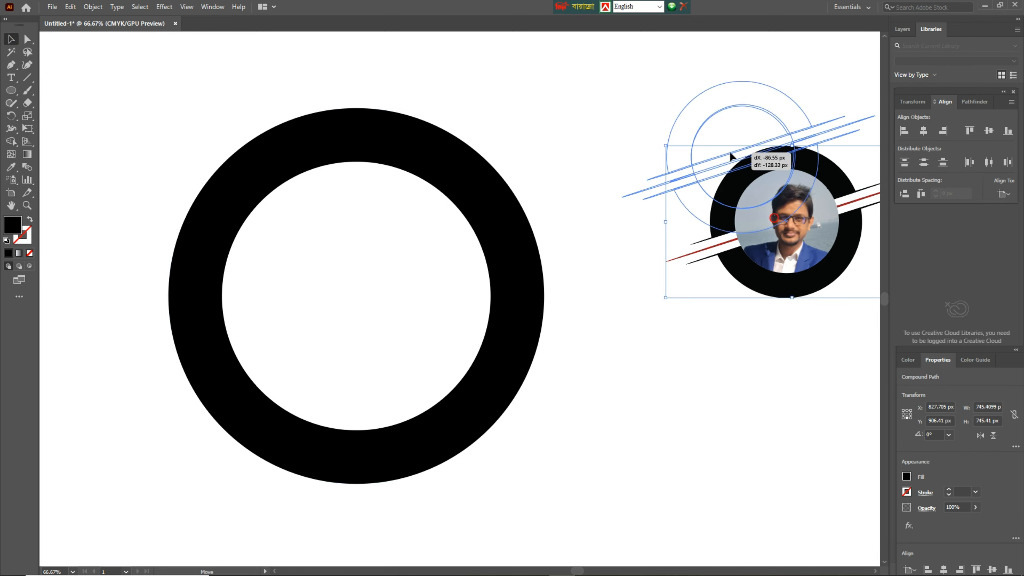
left_click(711, 302)
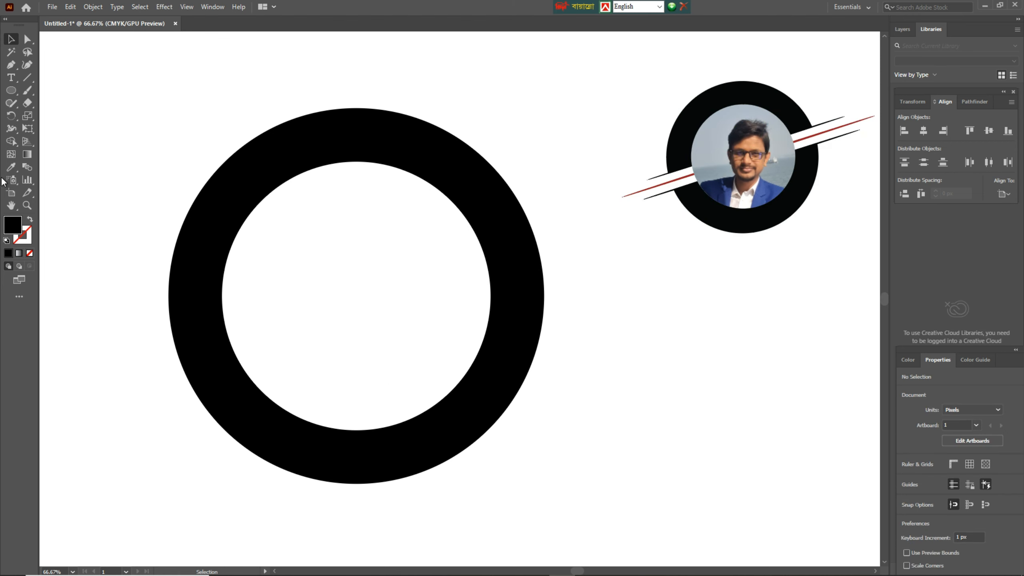
Draw a thin horizontal ellipse about 1135 by 12 px across the ring and place two copies below it
left_click(10, 94)
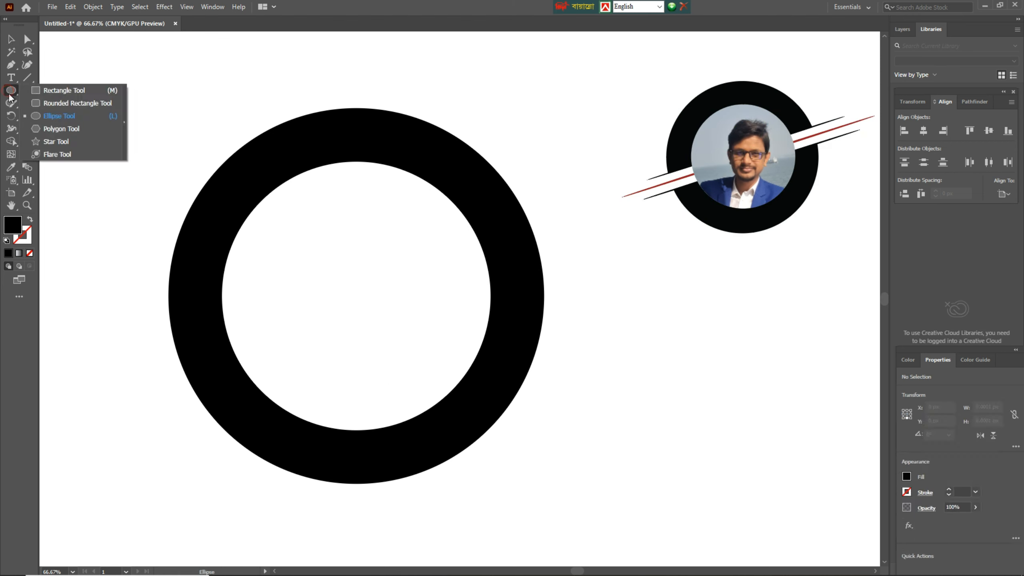
left_click(44, 117)
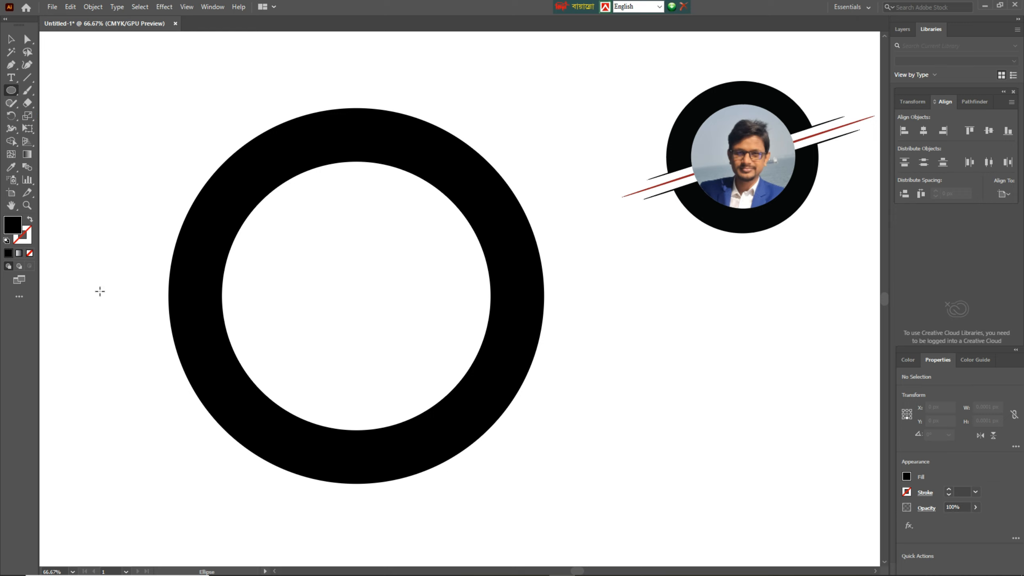
left_click_drag(93, 277, 663, 282)
key("v")
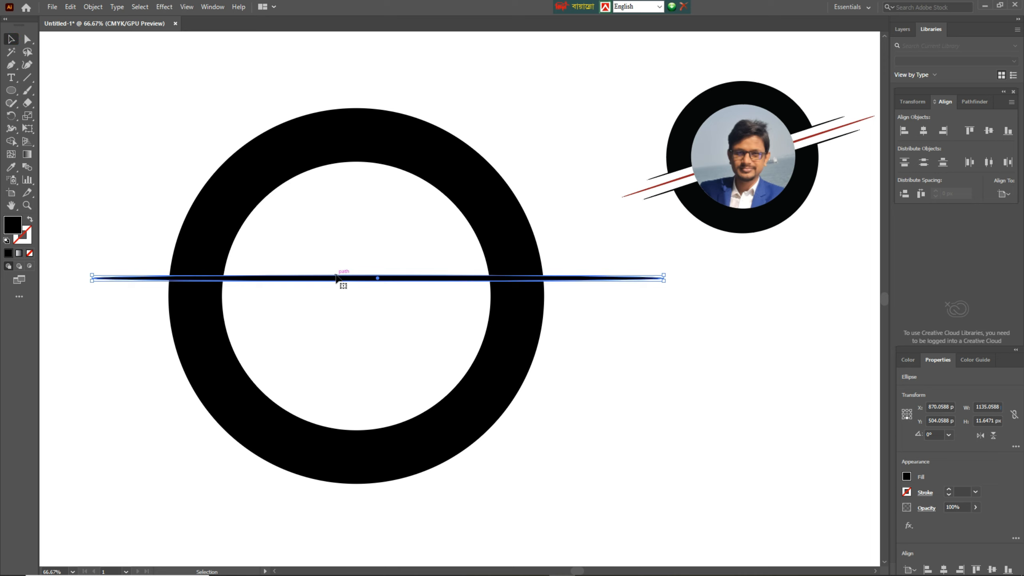
left_click_drag(337, 281, 341, 301)
left_click_drag(341, 300, 349, 323)
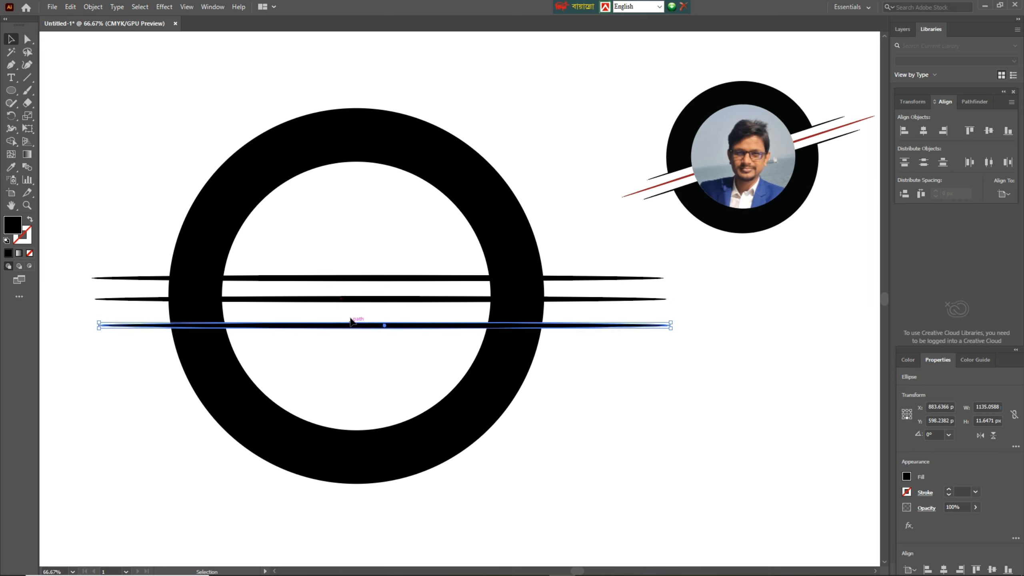
Fill the middle thin ellipse with dark red
left_click(337, 299)
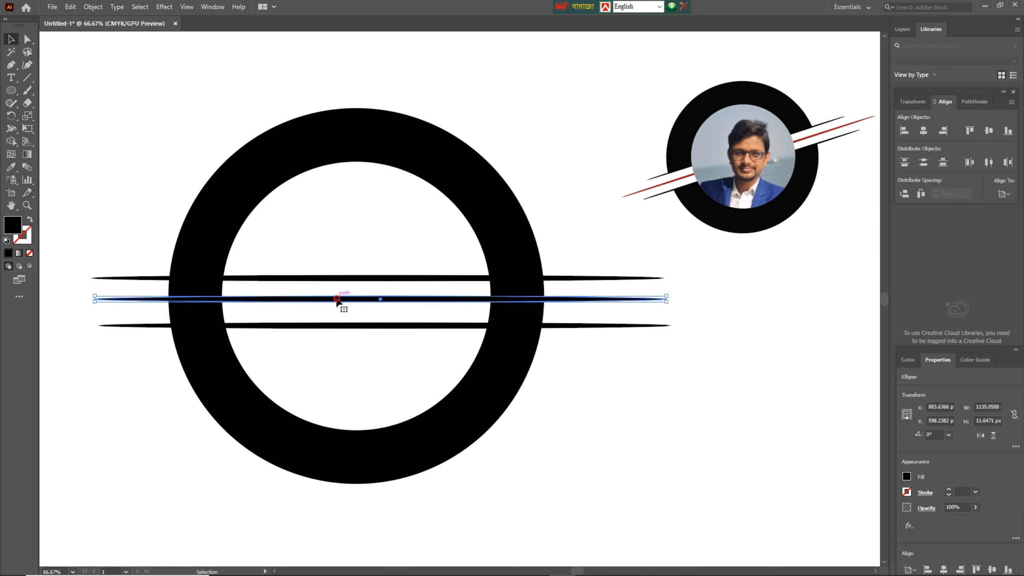
double_click(12, 228)
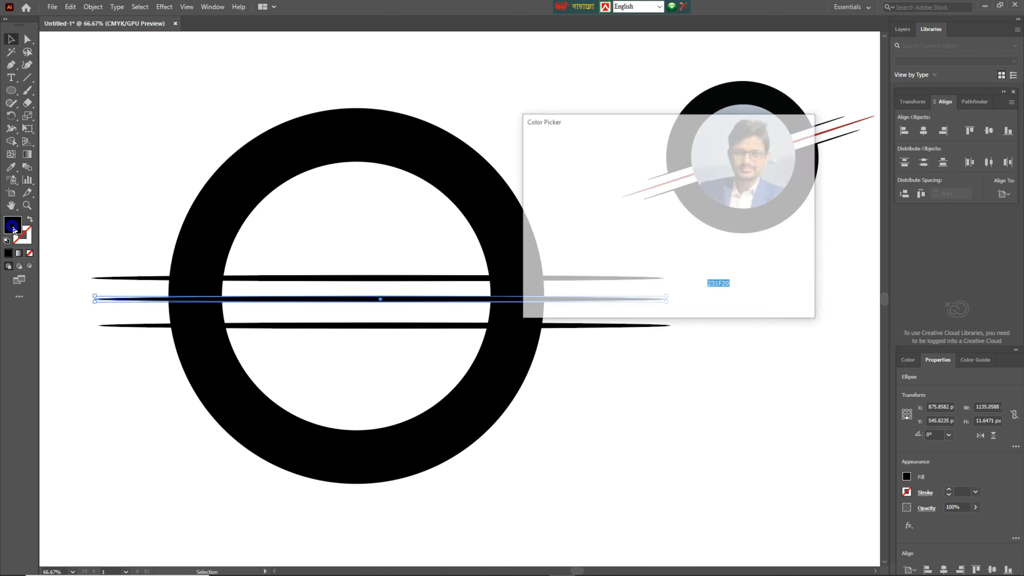
type("840026")
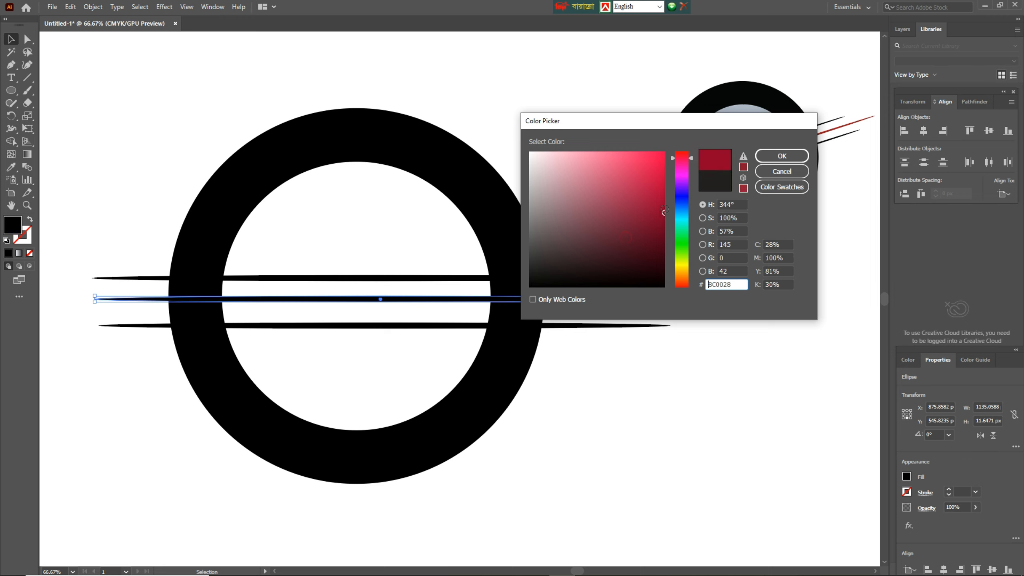
left_click(782, 155)
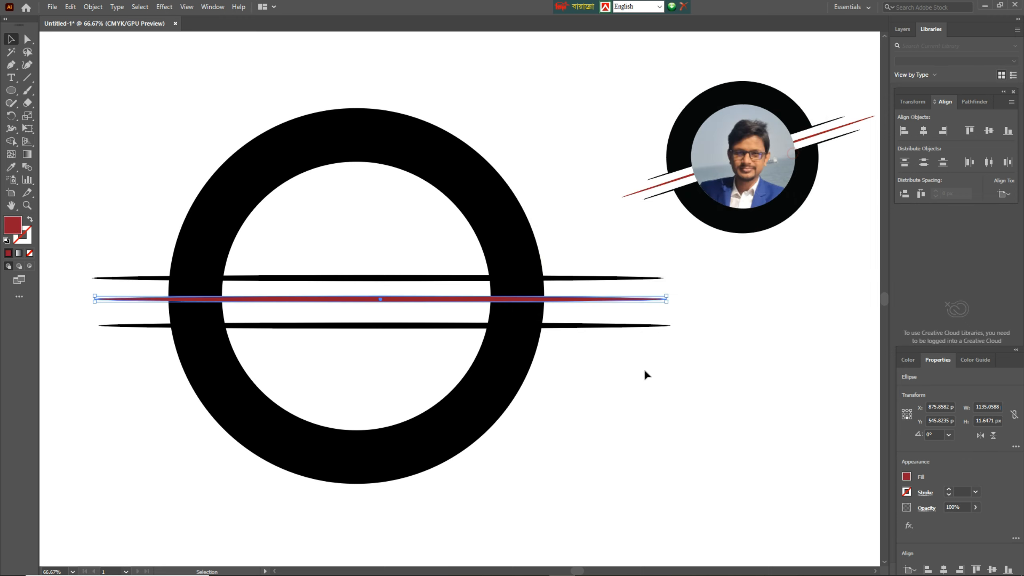
left_click(157, 141)
Align the three thin ellipses to their horizontal centres and distribute them evenly by their vertical centres
left_click(282, 279)
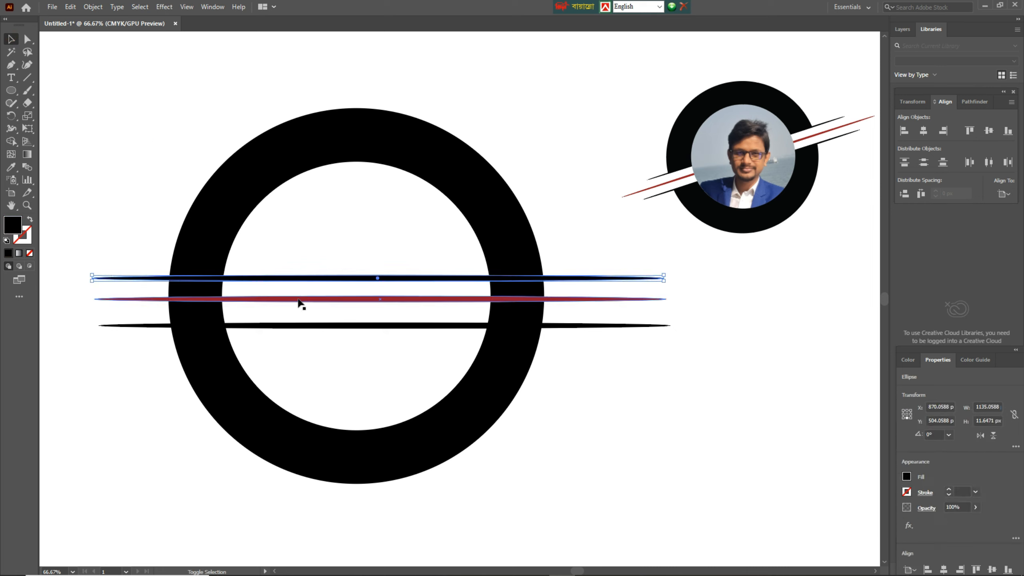
left_click(299, 300, "shift")
left_click(312, 325, "shift")
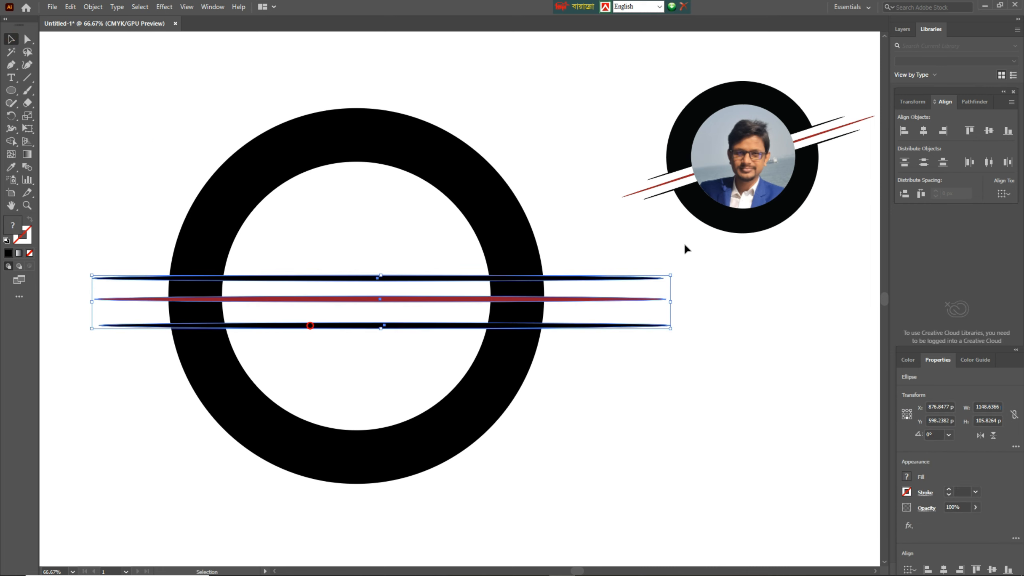
left_click(923, 130)
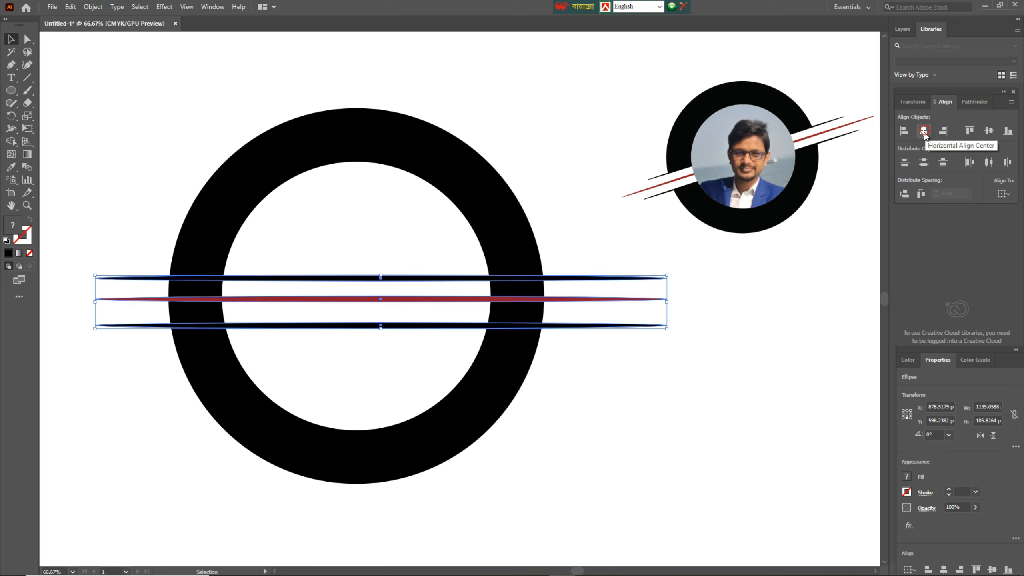
left_click(924, 163)
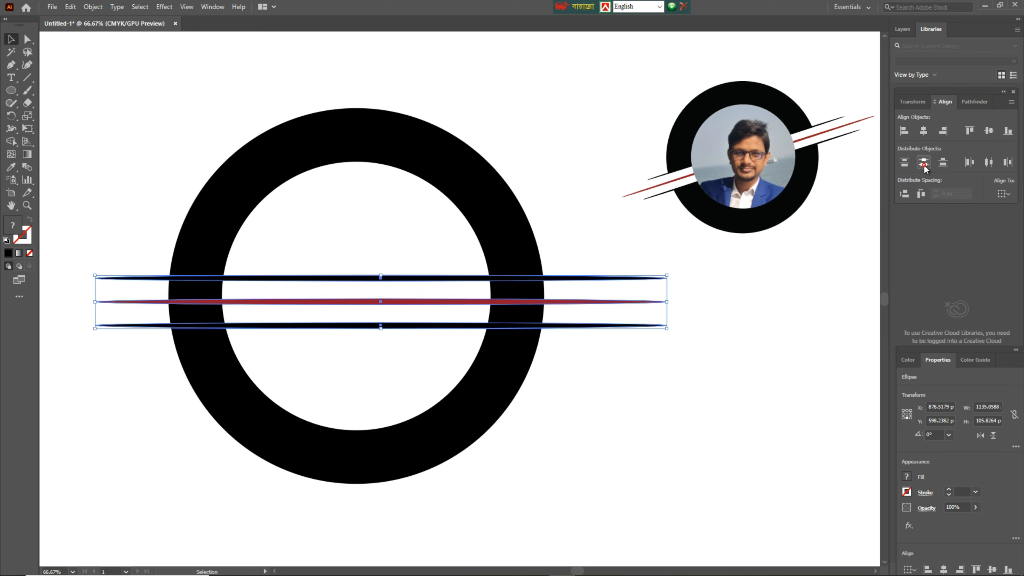
left_click(688, 362)
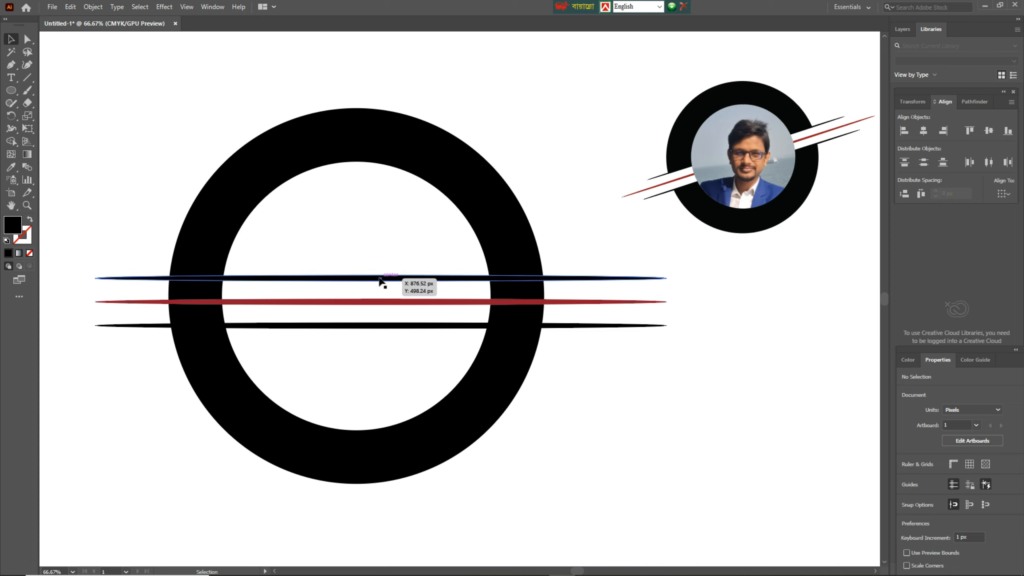
Remove the ring segments between the three stripes on both sides with Shape Builder
left_click_drag(148, 98, 556, 537)
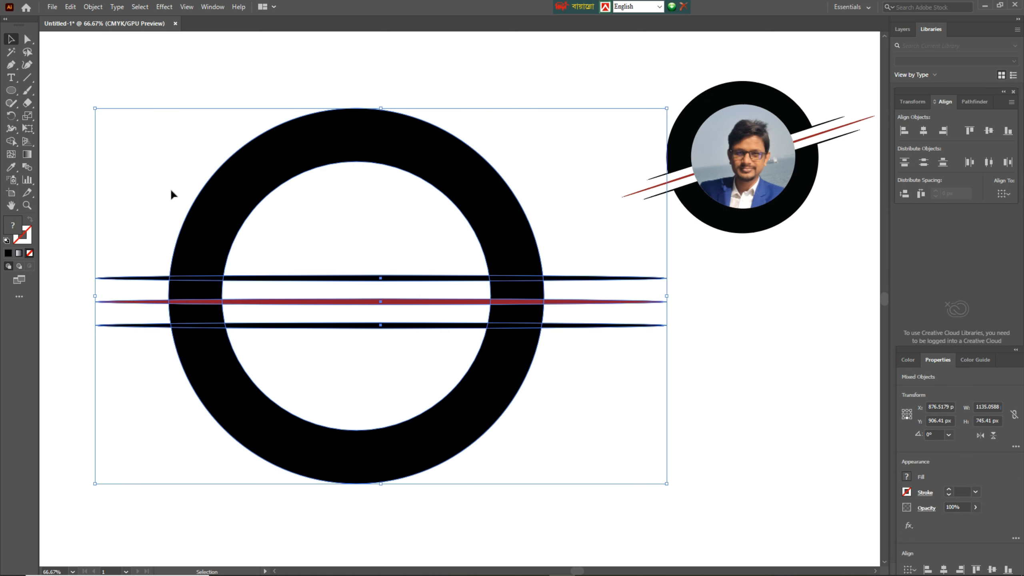
left_click(11, 141)
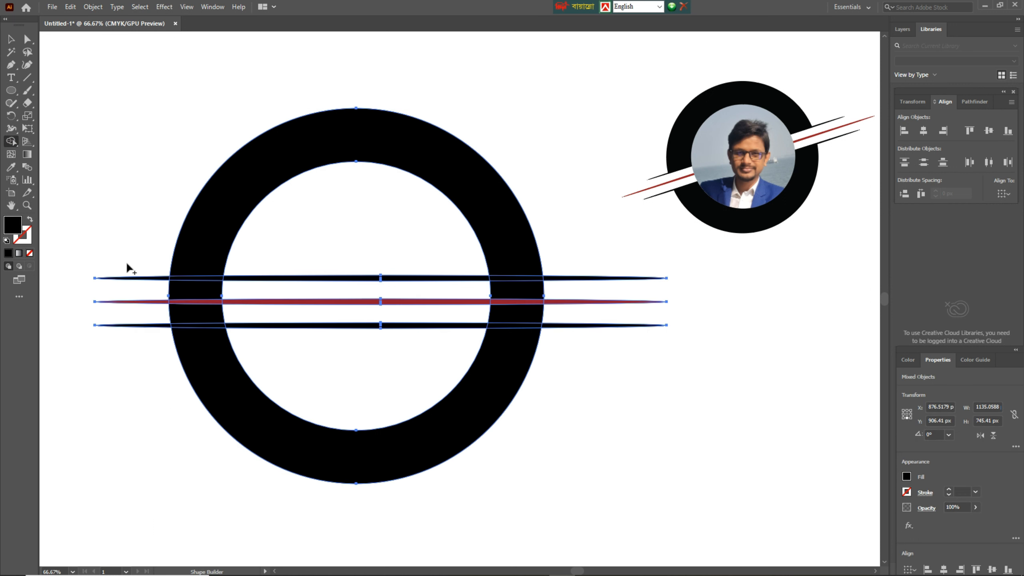
left_click(190, 293, "alt")
left_click(199, 315, "alt")
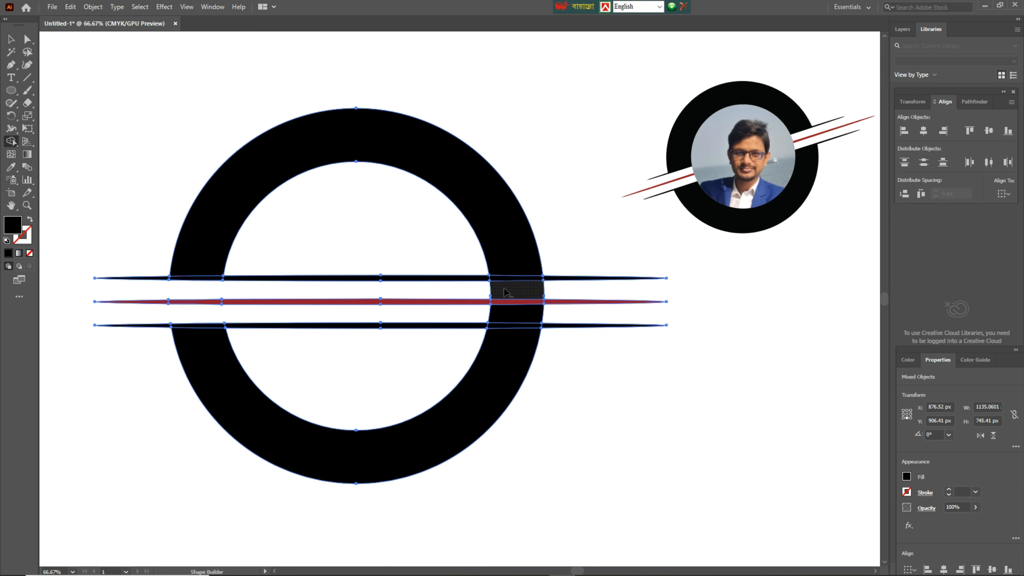
left_click(504, 288, "alt")
left_click(524, 317, "alt")
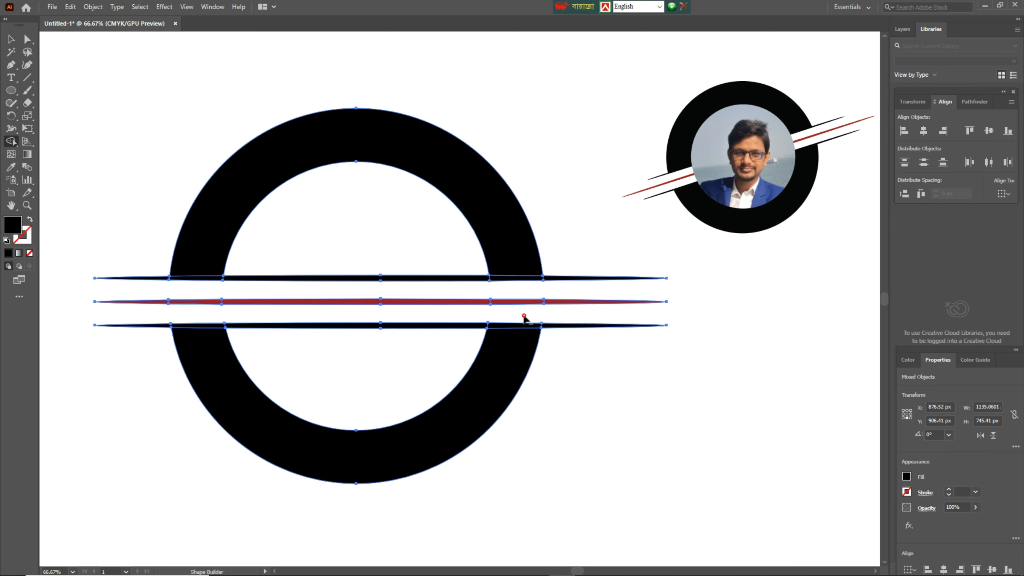
left_click(411, 227)
left_click(411, 394)
key("ctrl+z")
key("ctrl+z")
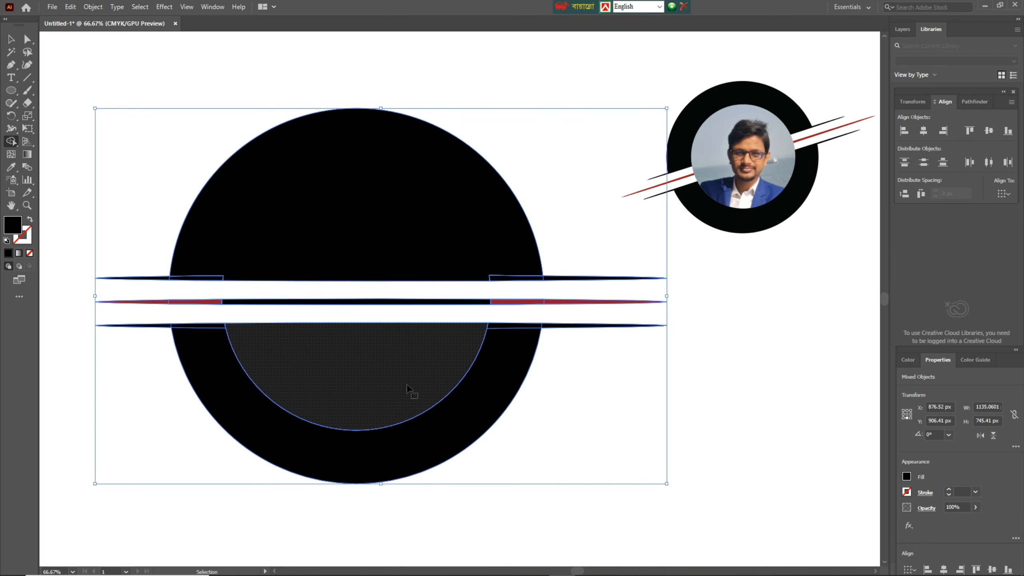
Rotate the ring and stripes counterclockwise by about 32° and scale the whole artwork down
left_click(8, 41)
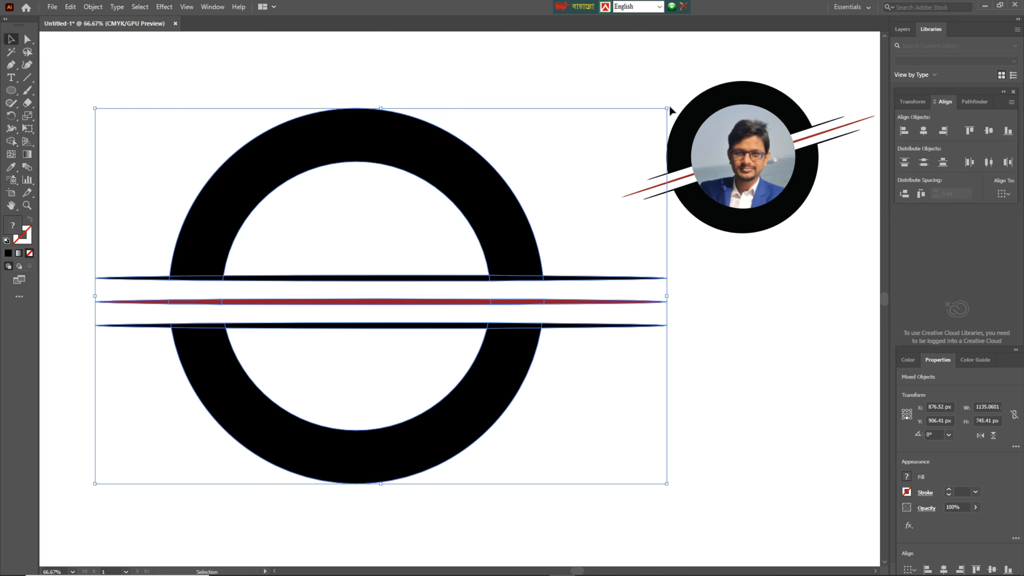
left_click_drag(668, 103, 496, 41)
left_click_drag(720, 305, 670, 302)
left_click(656, 406)
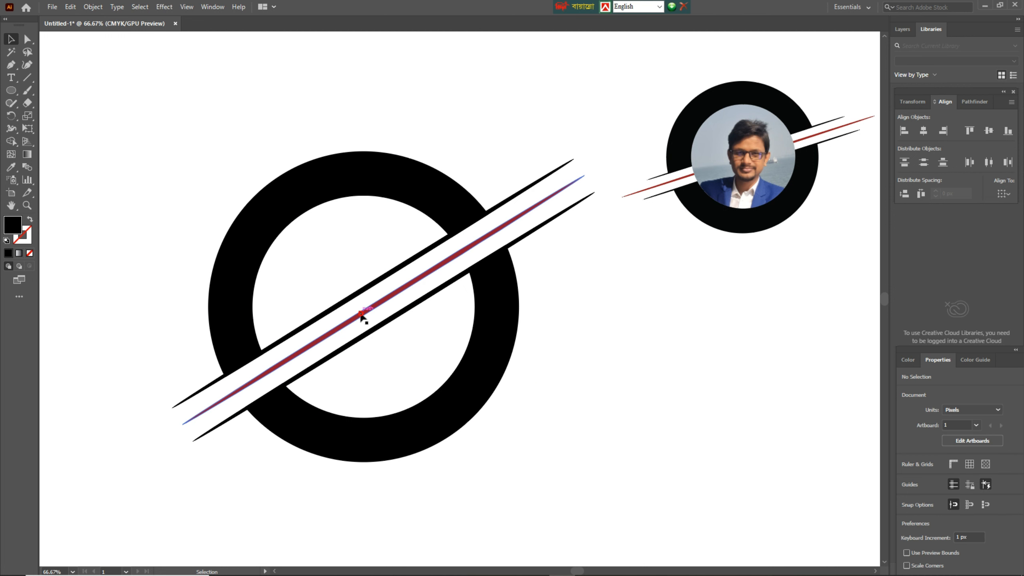
Enlarge the red stripe beyond the black ones and the lower black stripe slightly, keeping both on the diagonal
left_click(361, 317)
left_click_drag(583, 169, 627, 134)
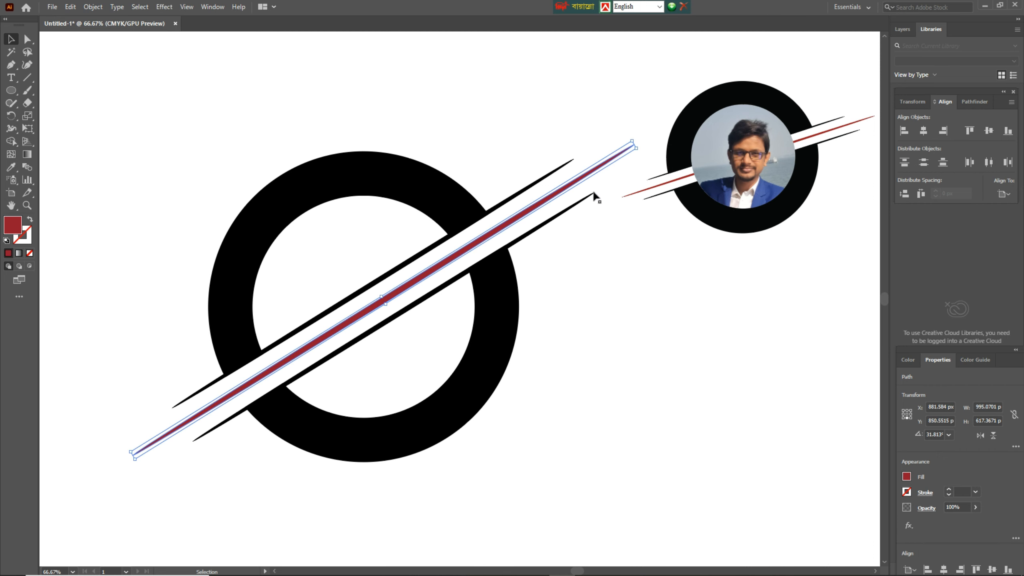
left_click(575, 204)
left_click_drag(597, 183, 615, 167)
left_click(631, 259)
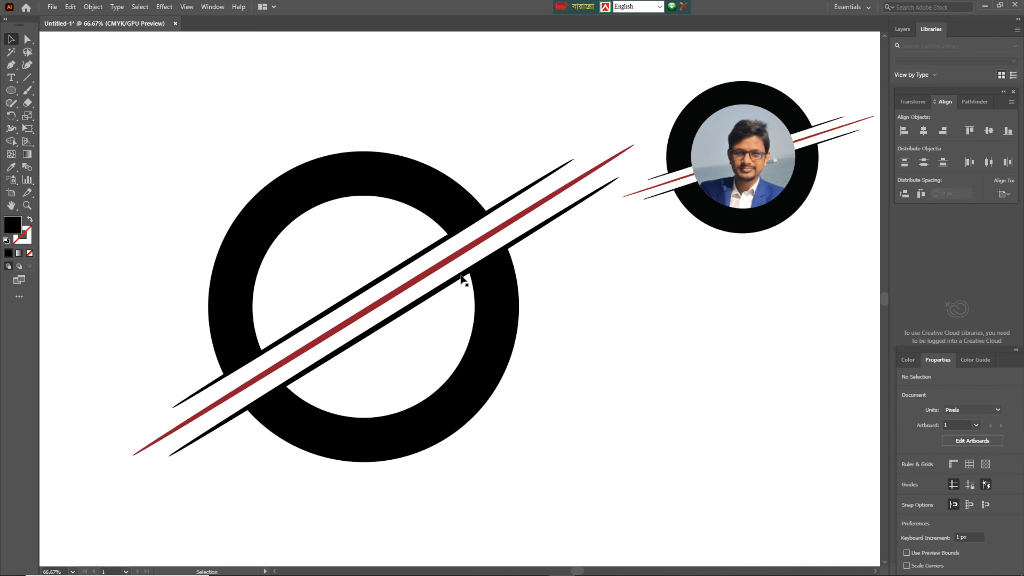
left_click(71, 6)
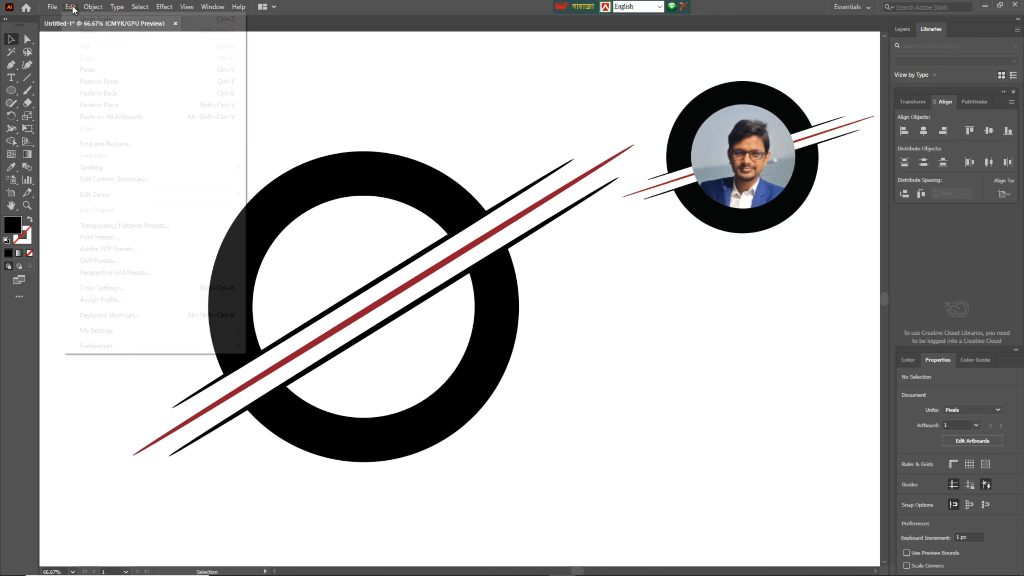
left_click(115, 75)
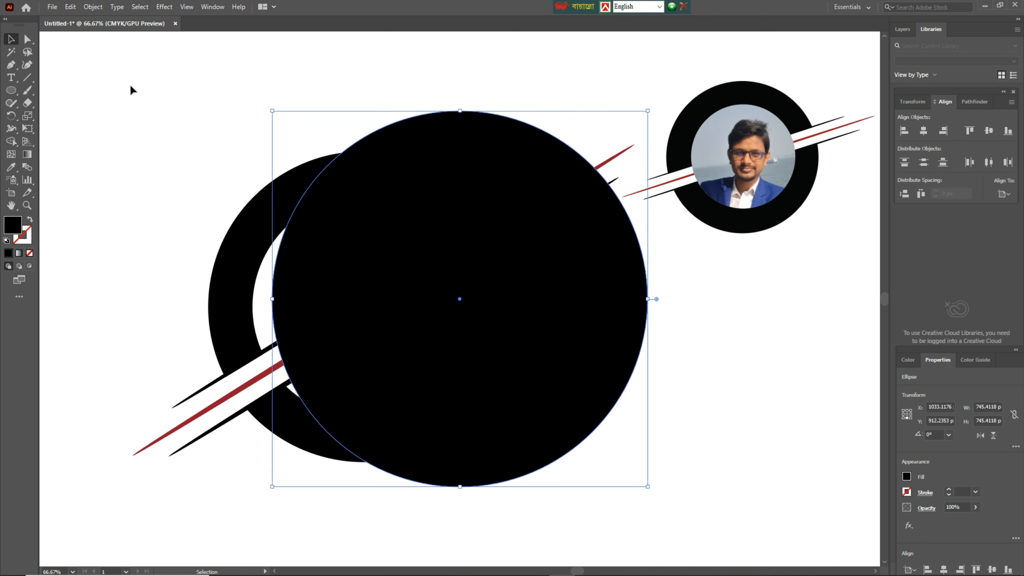
key("Delete")
Paste the portrait photo and scale it down to about 248 × 440 px beside the ring
left_click(75, 8)
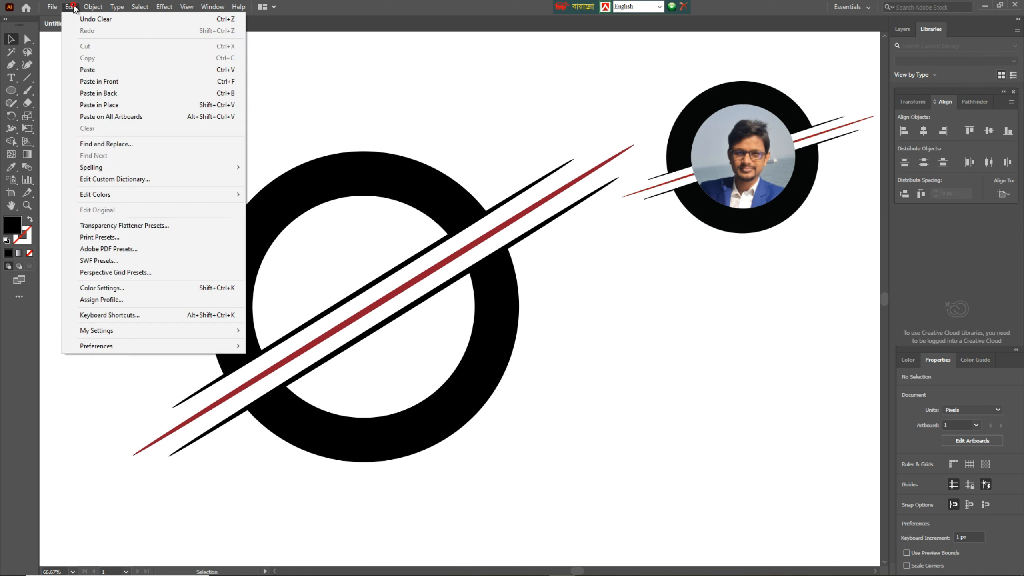
left_click(92, 69)
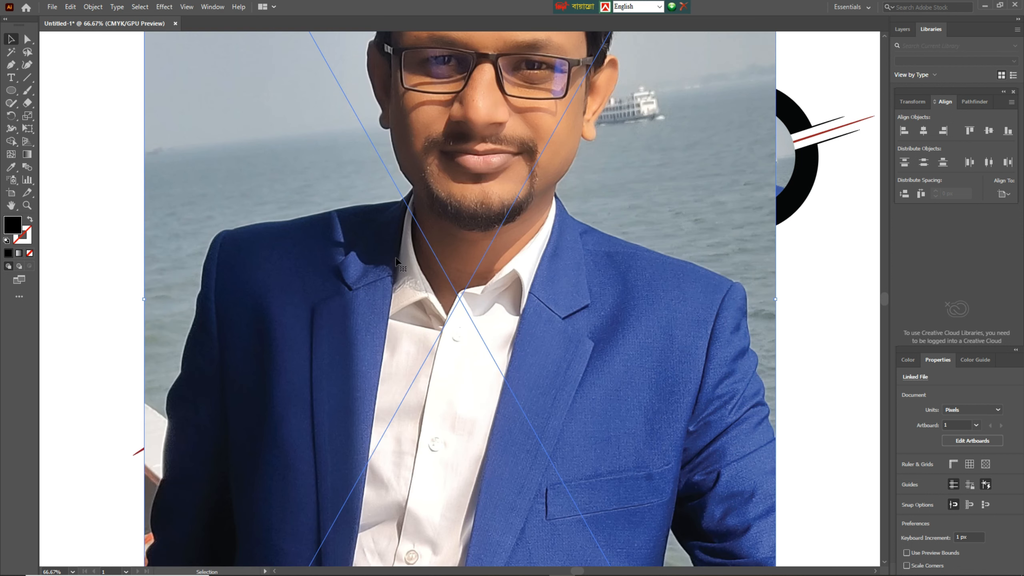
scroll(397, 263, "down", 2)
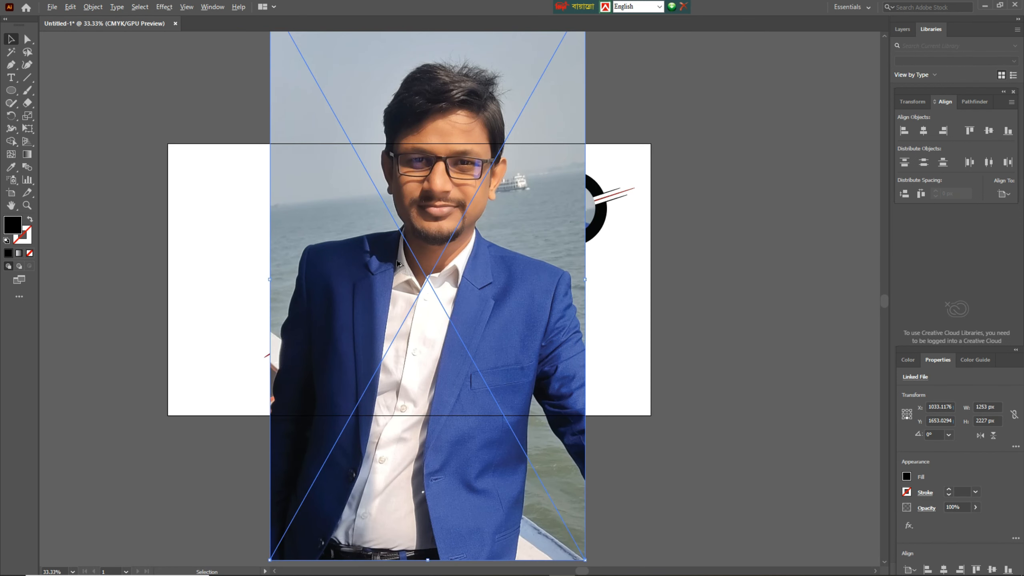
scroll(397, 263, "down", 1)
left_click_drag(541, 67, 444, 234)
left_click_drag(420, 267, 479, 296)
Move the photo to the empty area below the reference badge and enlarge it to about 305 × 541 px
scroll(479, 295, "up", 2)
scroll(479, 295, "up", 1)
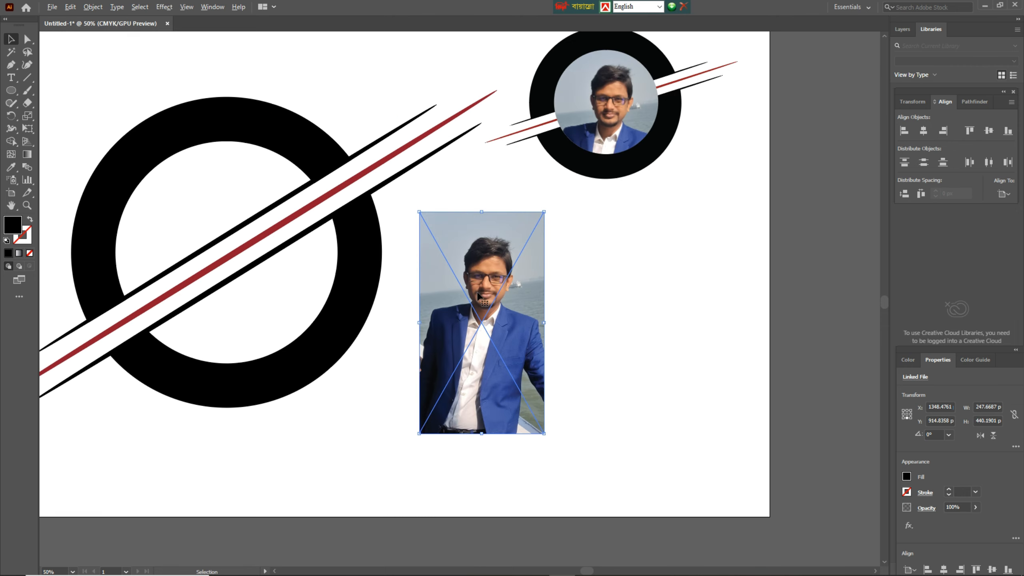
left_click_drag(404, 271, 650, 339)
left_click(478, 114)
left_click(685, 364)
left_click_drag(731, 273, 794, 243)
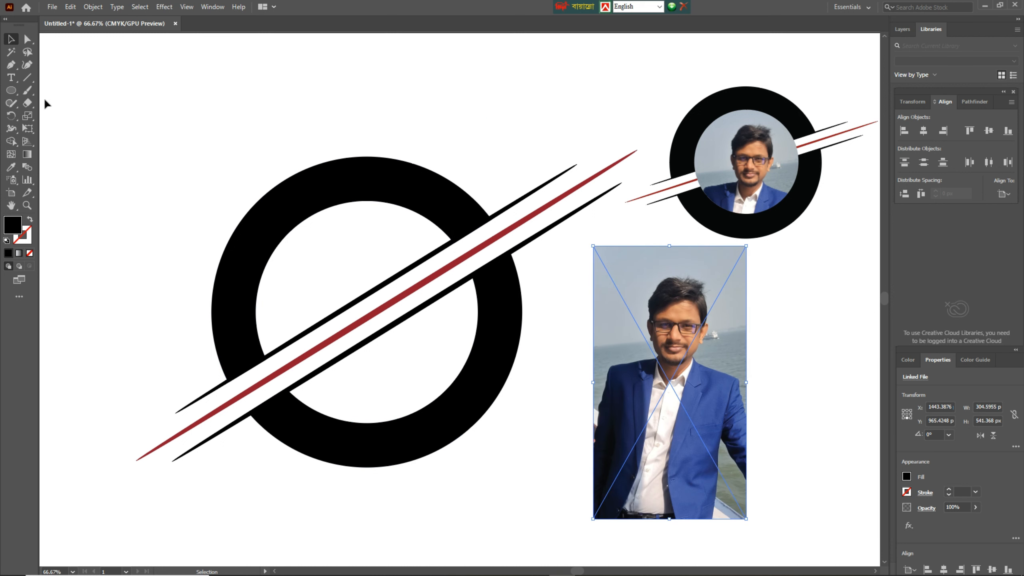
Draw an ellipse of about 454 × 435 px from the ring's centre, covering its inner opening
left_click(11, 91)
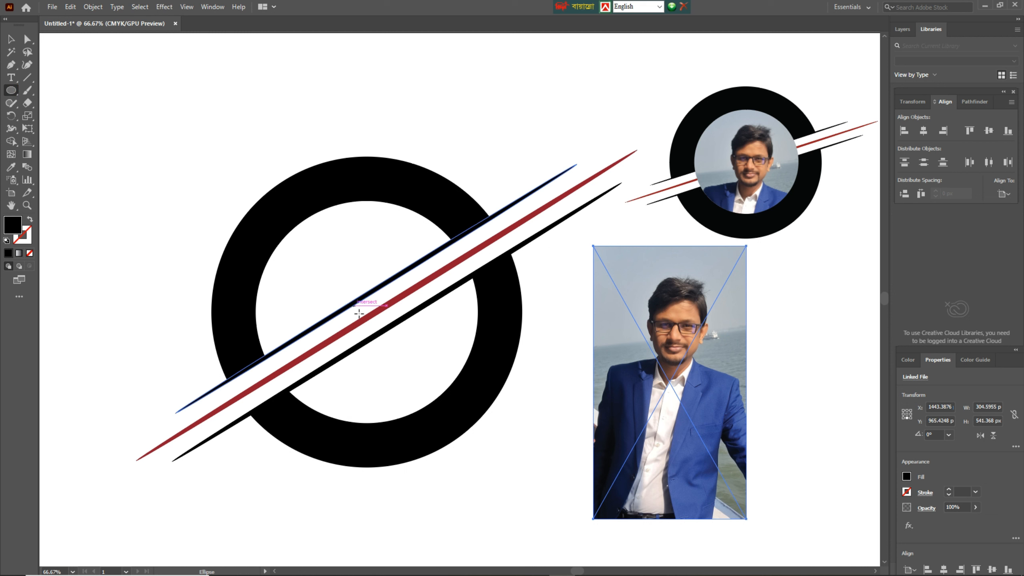
left_click_drag(364, 310, 477, 420)
key("Down")
key("Down")
key("Down")
key("Down")
key("Right")
key("Right")
key("Right")
key("Up")
key("Up")
key("Up")
key("Up")
key("Up")
key("Up")
key("Up")
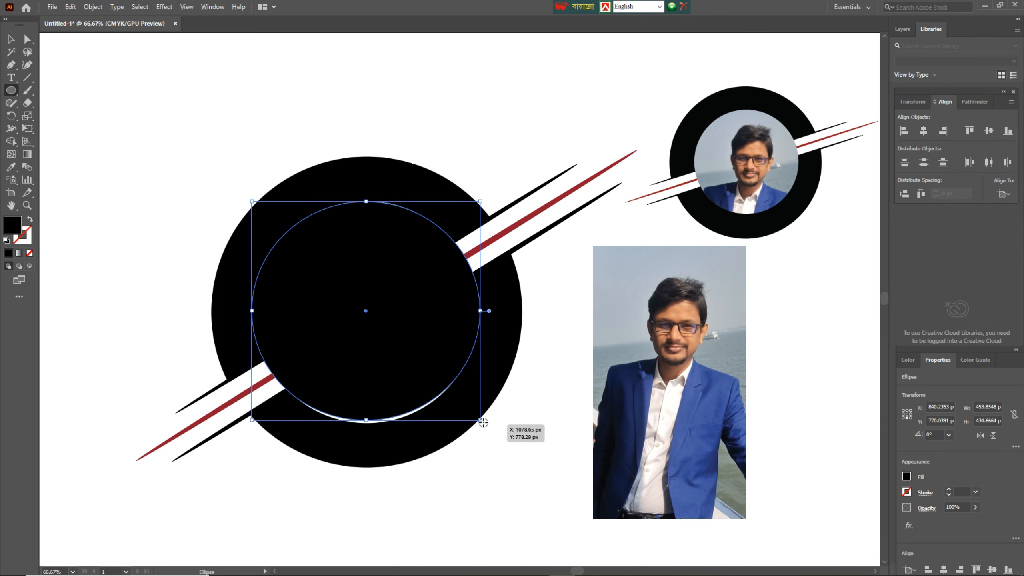
Enlarge the ellipse to about 483 × 455 px and move it over the portrait photo
left_click(11, 39)
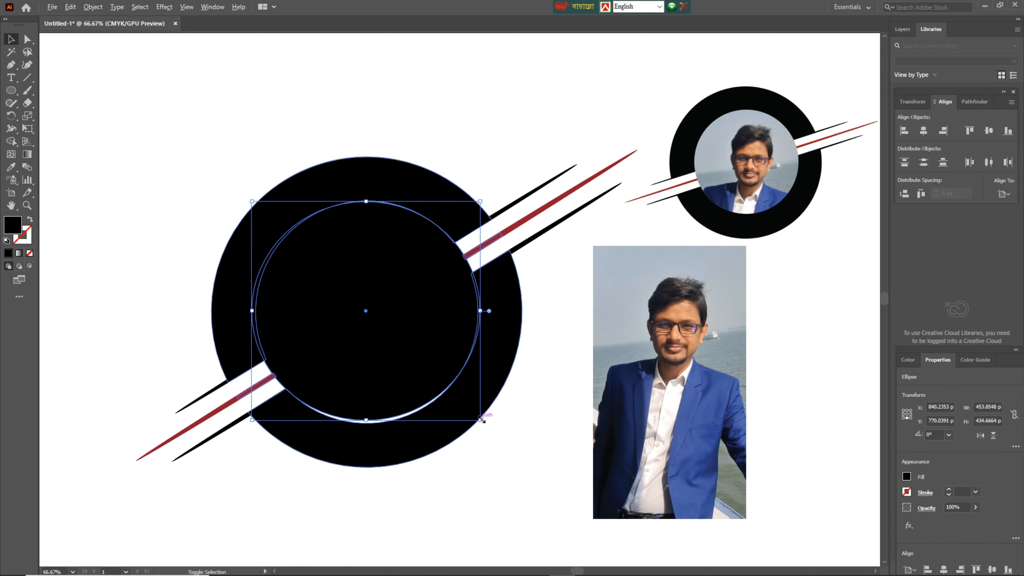
left_click_drag(482, 420, 489, 428)
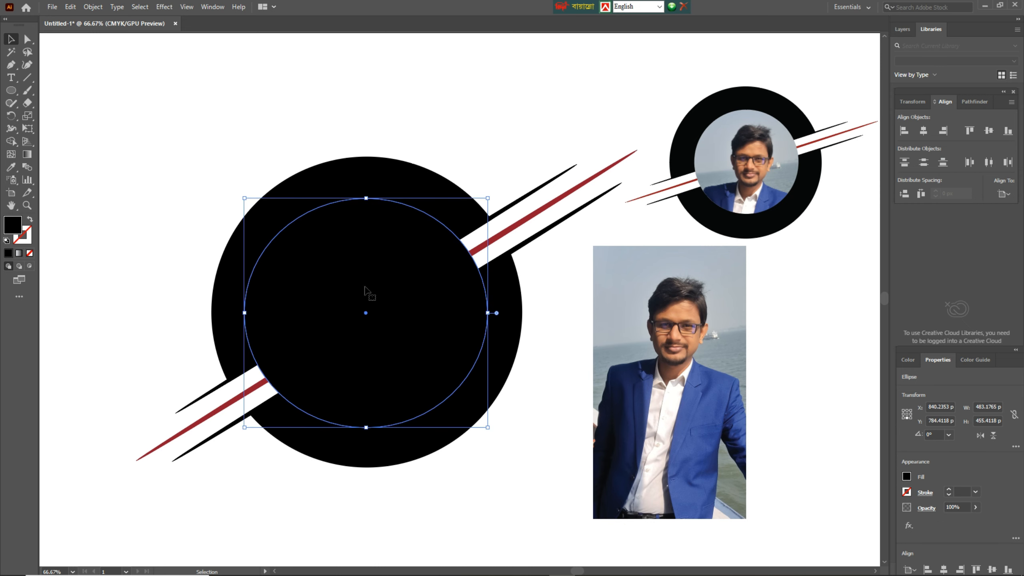
left_click_drag(338, 303, 660, 358)
Enlarge the portrait photo until it spans the ellipse's width and position it with the face behind the ellipse
left_click(603, 255)
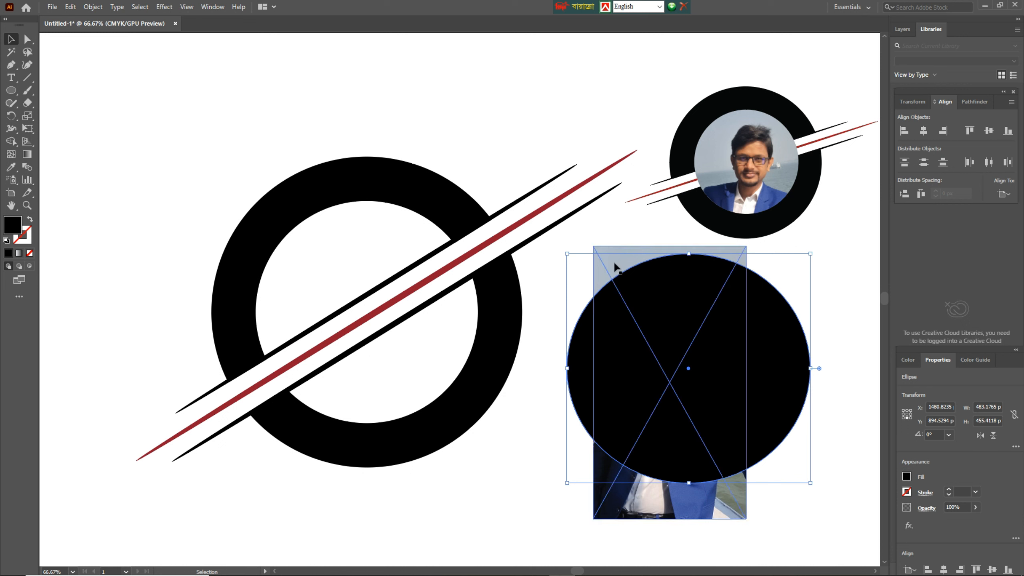
left_click_drag(593, 246, 484, 175)
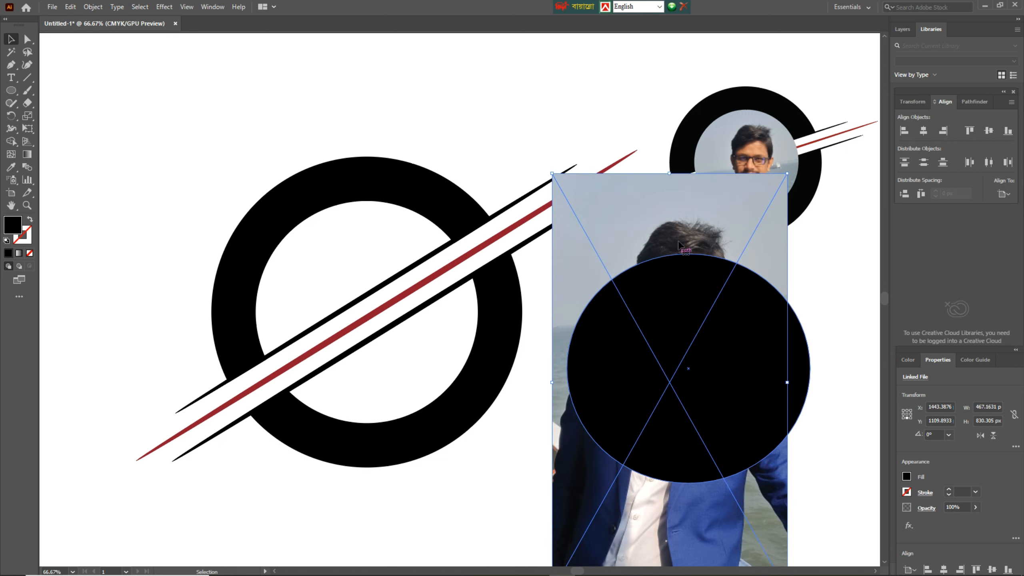
left_click_drag(676, 228, 696, 247)
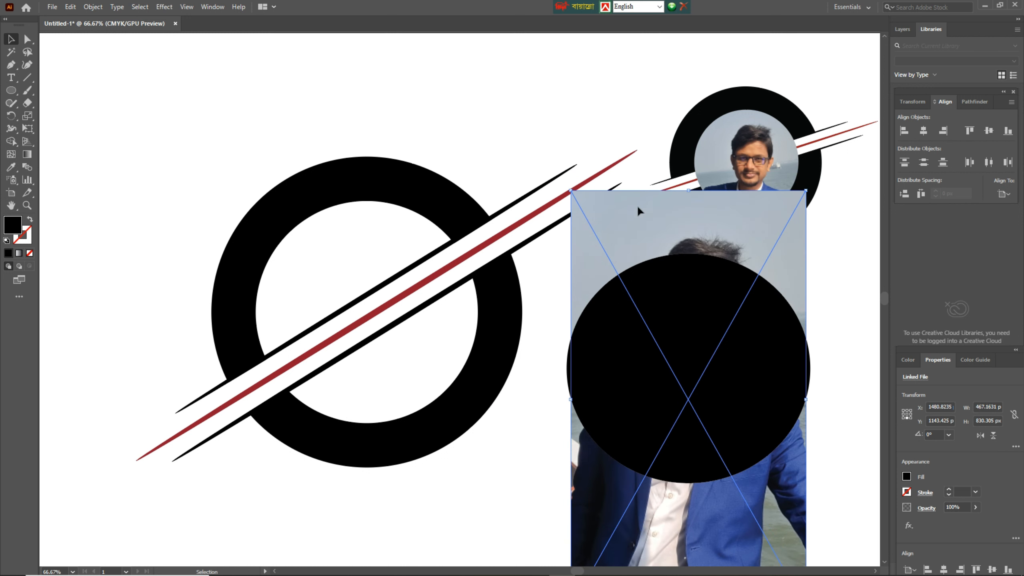
left_click_drag(571, 191, 541, 176)
left_click_drag(680, 228, 696, 312)
Clip the photo to the ellipse with a clipping mask
left_click(640, 256, "shift")
right_click(640, 257)
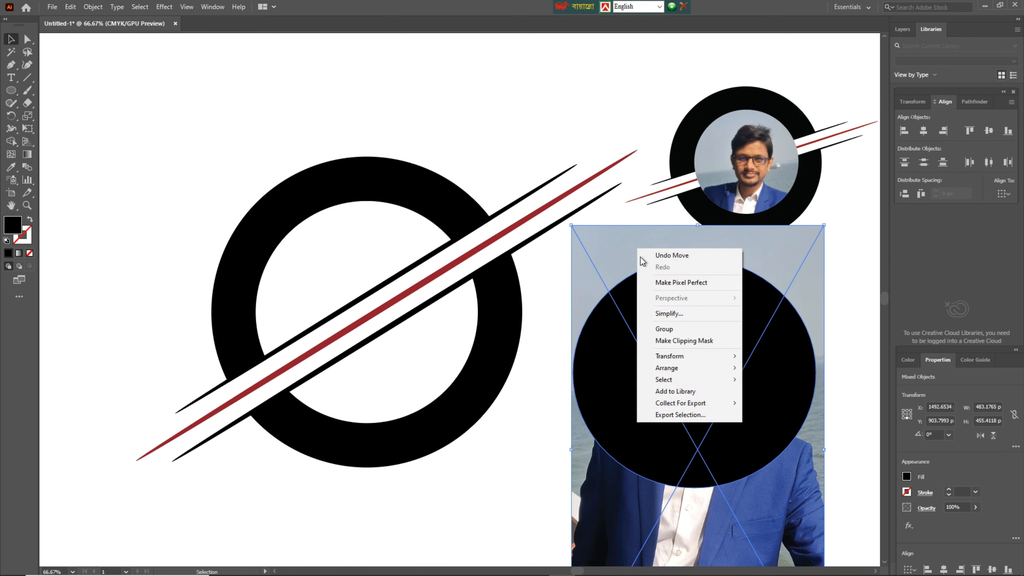
left_click(679, 342)
left_click(839, 290)
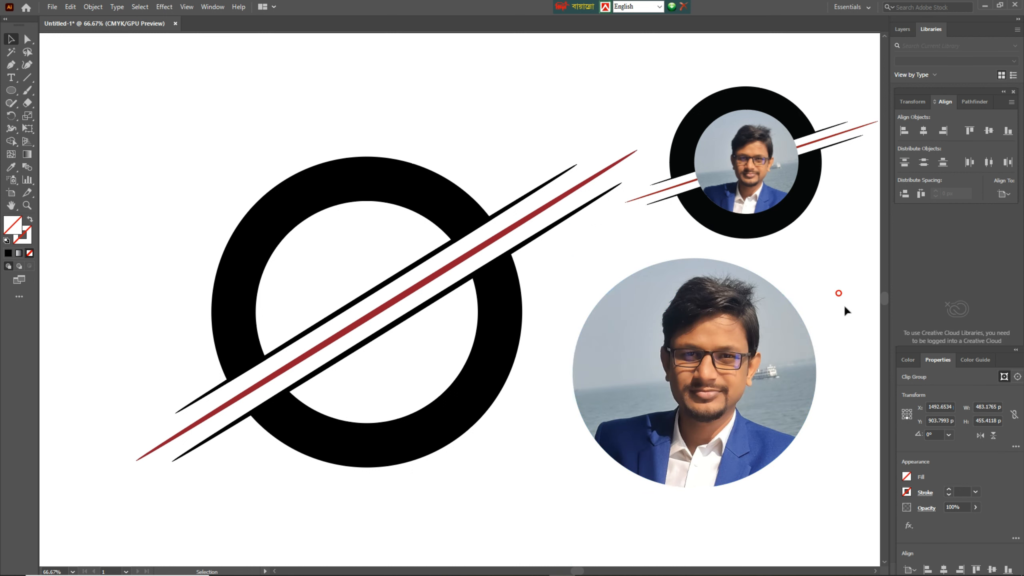
Move the clipped portrait onto the large ring and centre it over the opening
left_click_drag(727, 381, 403, 318)
left_click_drag(402, 318, 396, 315)
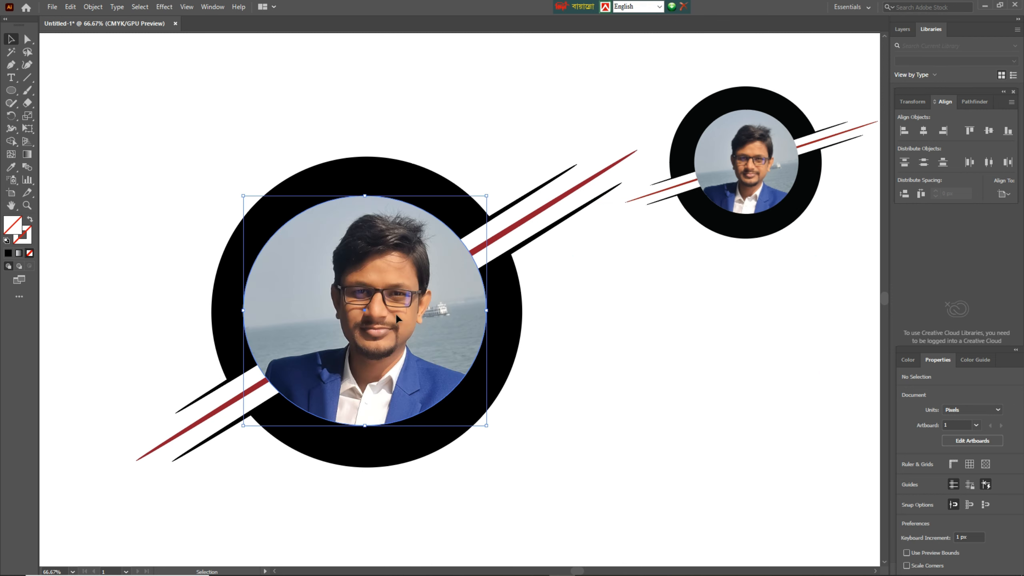
left_click(578, 338)
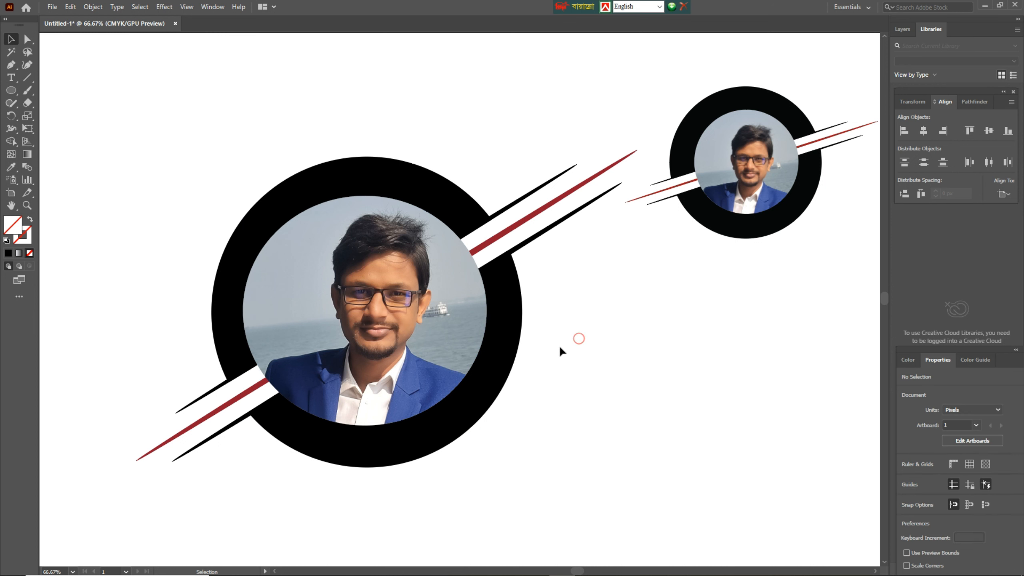
Group the ring, the three stripes and the clipped portrait into one badge
left_click_drag(178, 133, 596, 473)
right_click(386, 272)
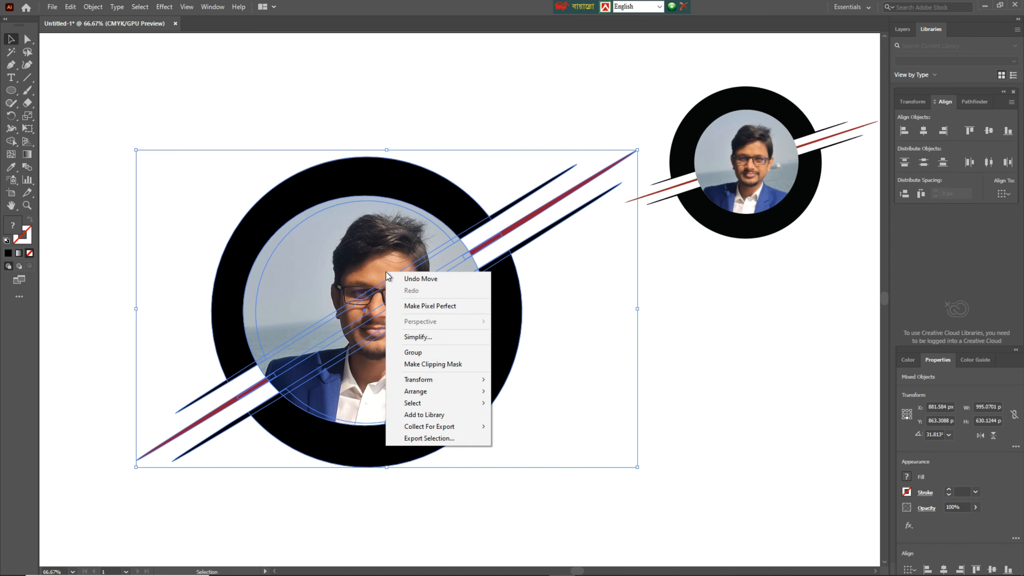
left_click(428, 350)
left_click(788, 347)
Move the small reference badge down until it is level with the middle of the new badge
scroll(434, 377, "down", 1)
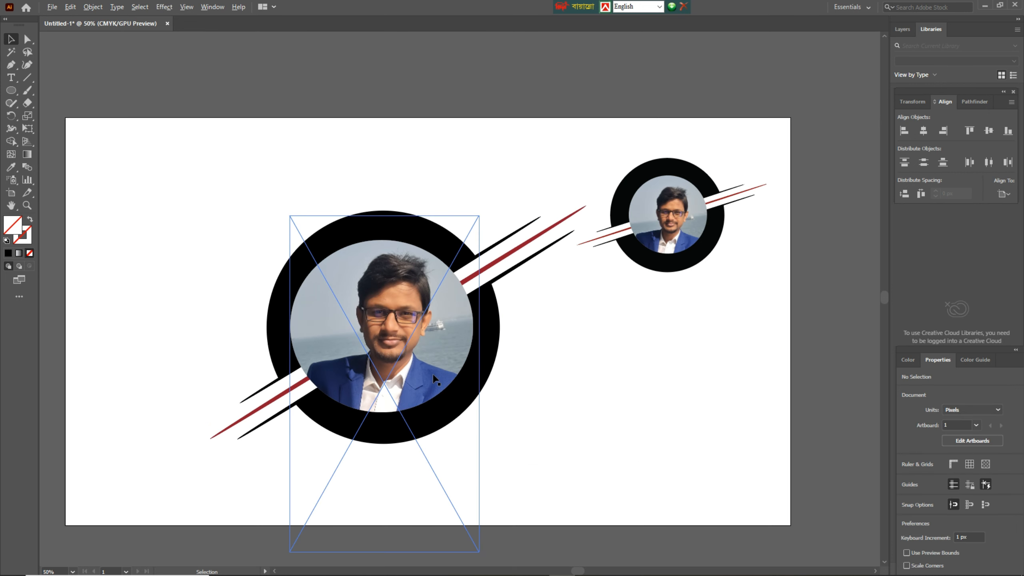
scroll(443, 375, "up", 1)
left_click_drag(744, 145, 682, 296)
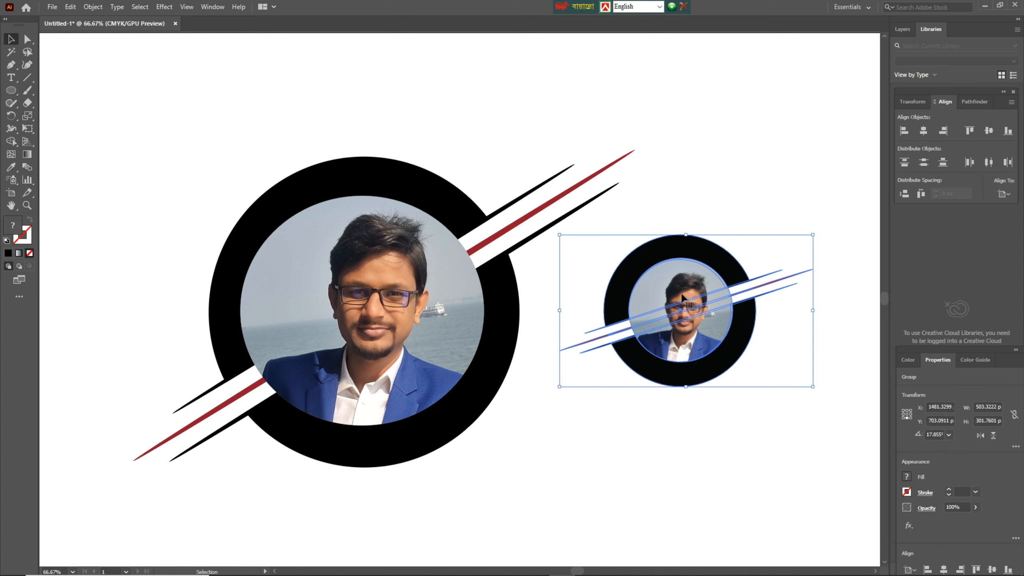
Scale the new badge down to about 634 × 401 px and move it away from the reference badge
left_click(426, 294)
left_click_drag(635, 150, 548, 209)
left_click_drag(369, 304, 286, 322)
Enlarge the reference badge to a size similar to the new one and place both side by side
left_click(686, 316)
left_click_drag(822, 241, 882, 204)
left_click_drag(445, 339, 498, 336)
left_click_drag(690, 299, 665, 307)
left_click_drag(343, 323, 326, 322)
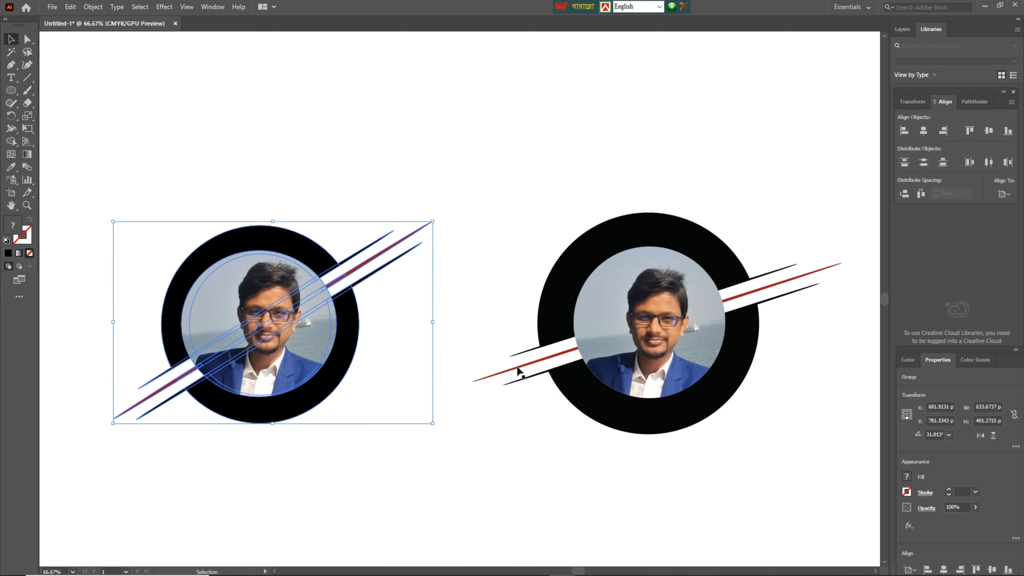
left_click(497, 172)
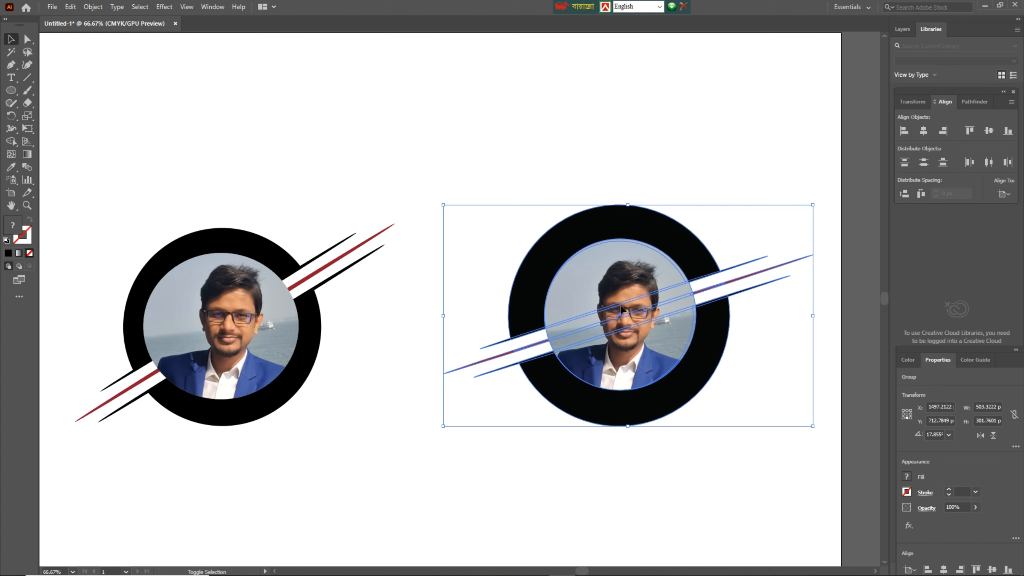
Adjust the positions of both badges so they sit level with a clear gap between them
key("space")
left_click_drag(446, 339, 492, 338)
left_click_drag(691, 297, 664, 308)
left_click(335, 314)
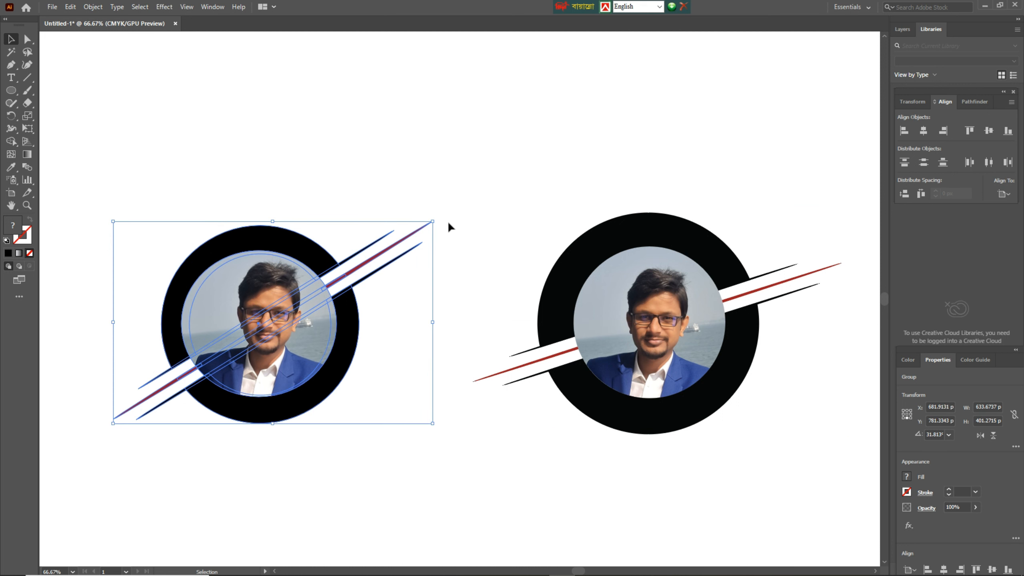
left_click(496, 172)
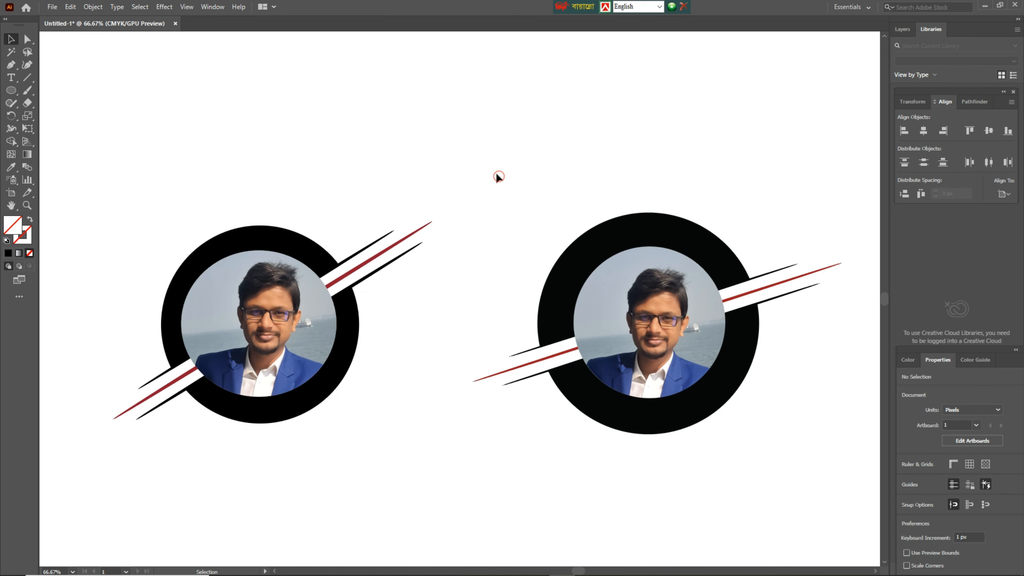